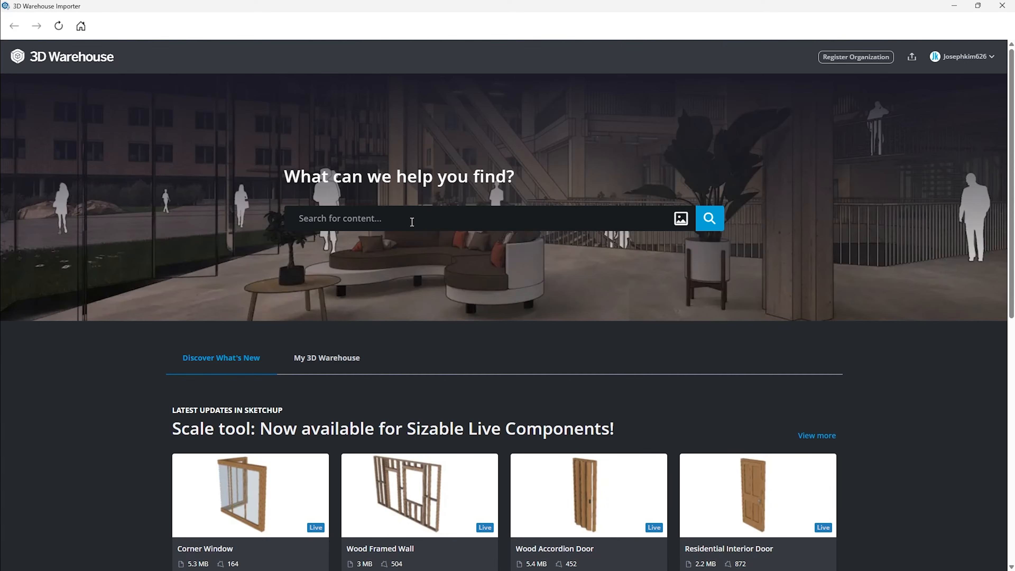
# Search 3D Warehouse for "cars" and sort the results by Popularity
pyautogui.write('cars')
pyautogui.press('Return')
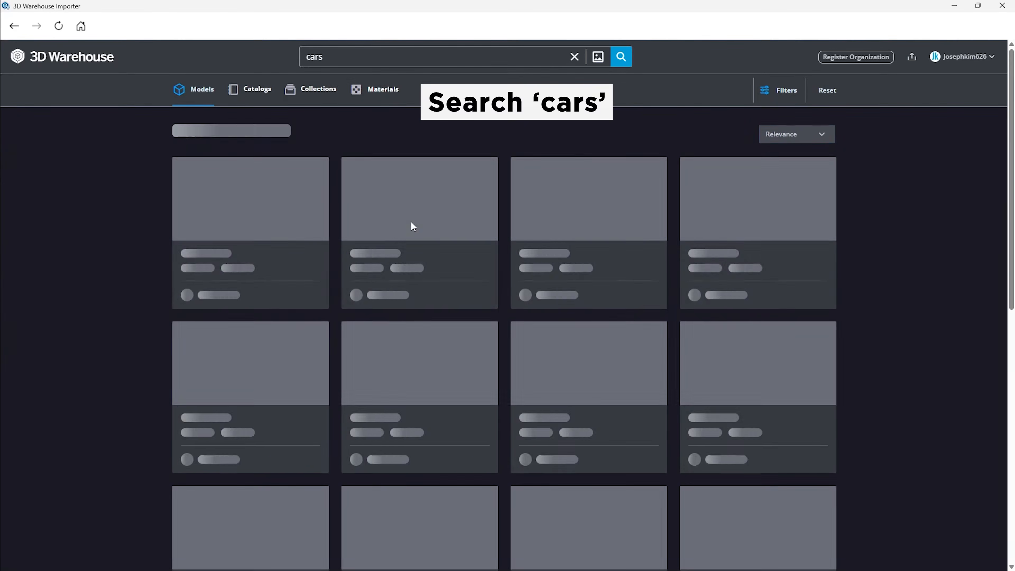
pyautogui.click(796, 134)
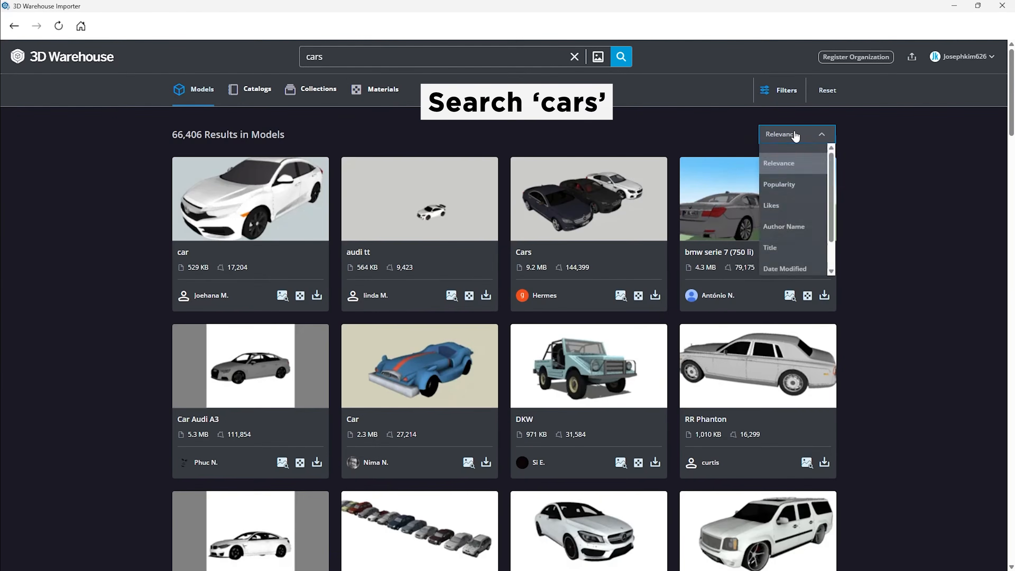
pyautogui.click(786, 192)
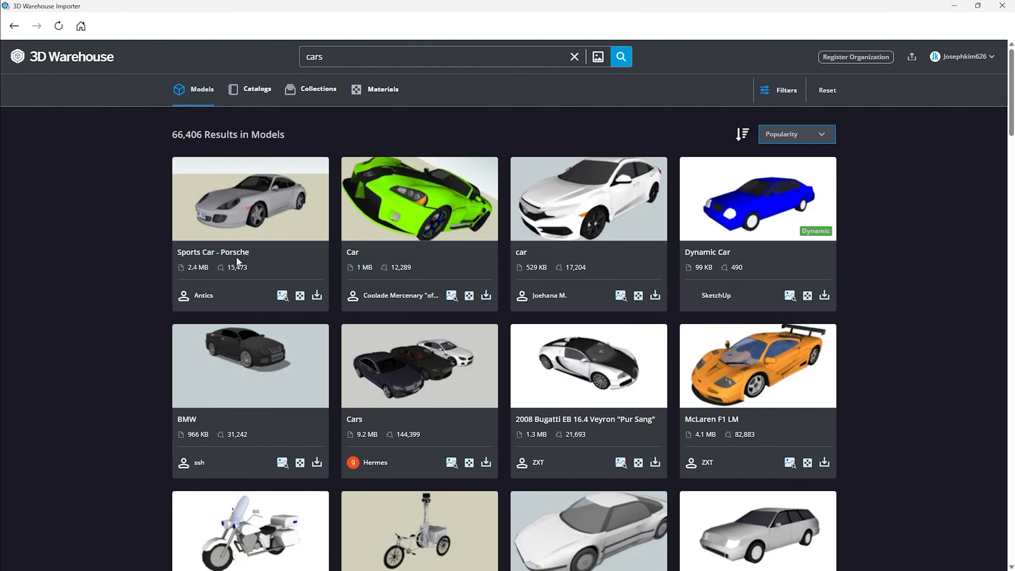
# Import the Sports Car - Porsche model as a SketchUp file and minimize the importer to return to the Revit project
pyautogui.click(317, 296)
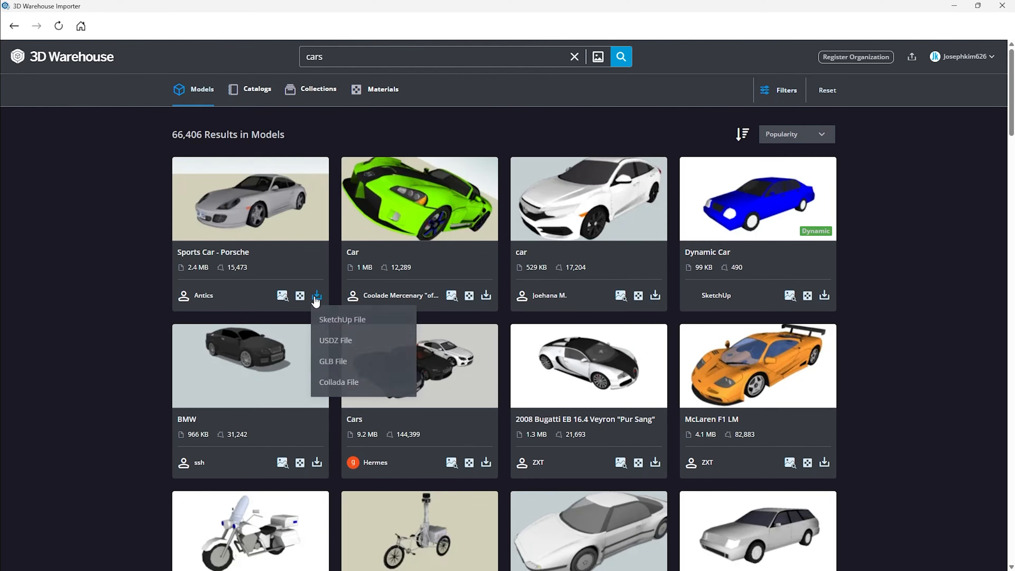
pyautogui.click(331, 324)
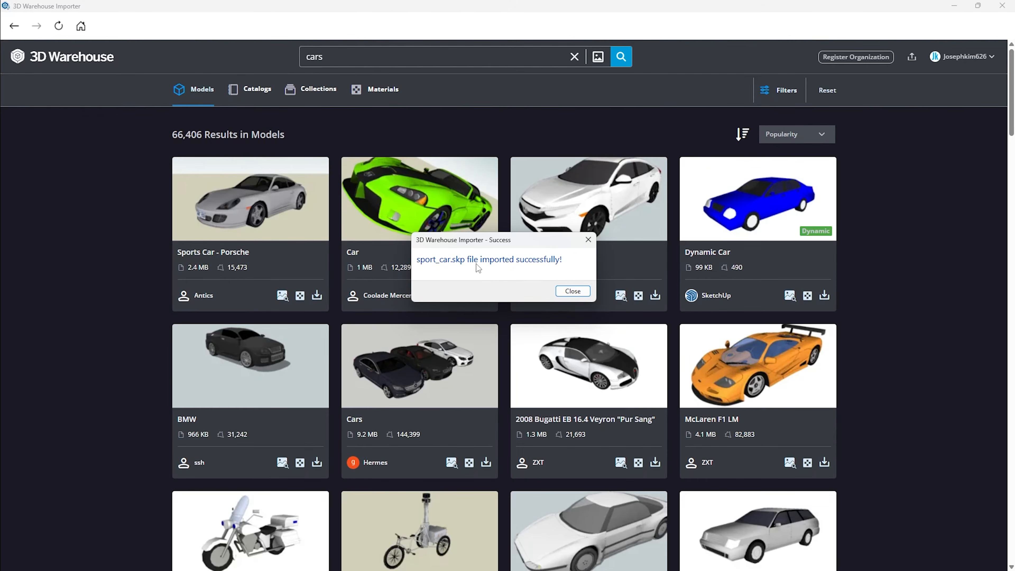
pyautogui.click(573, 292)
pyautogui.click(953, 7)
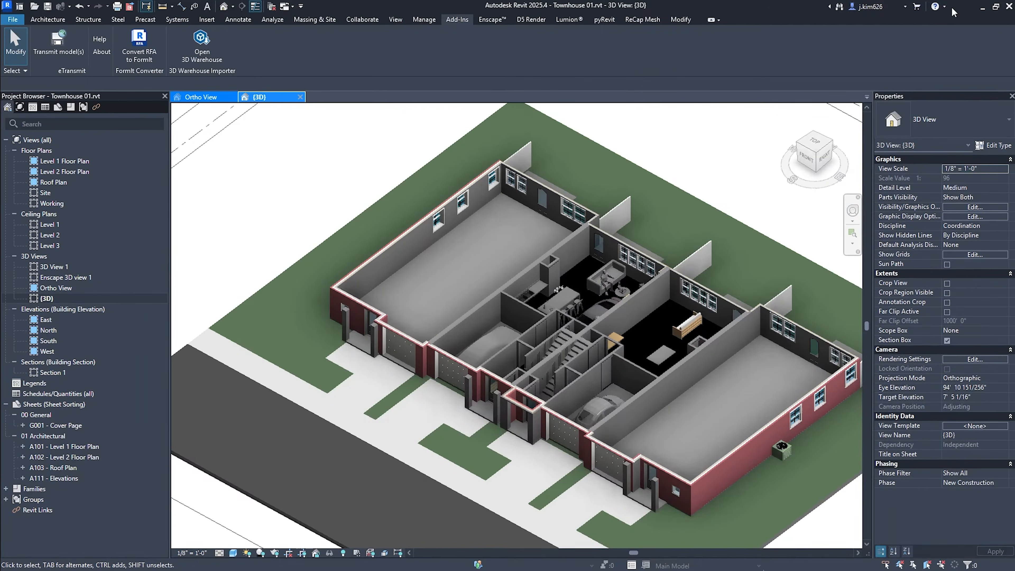
# Locate the imported sports car inside the townhouse in the {3D} view and select it
pyautogui.keyDown('shift'); pyautogui.moveTo(630, 305); pyautogui.dragTo(537, 320, button='middle'); pyautogui.keyUp('shift')
pyautogui.scroll(5, 552, 197)
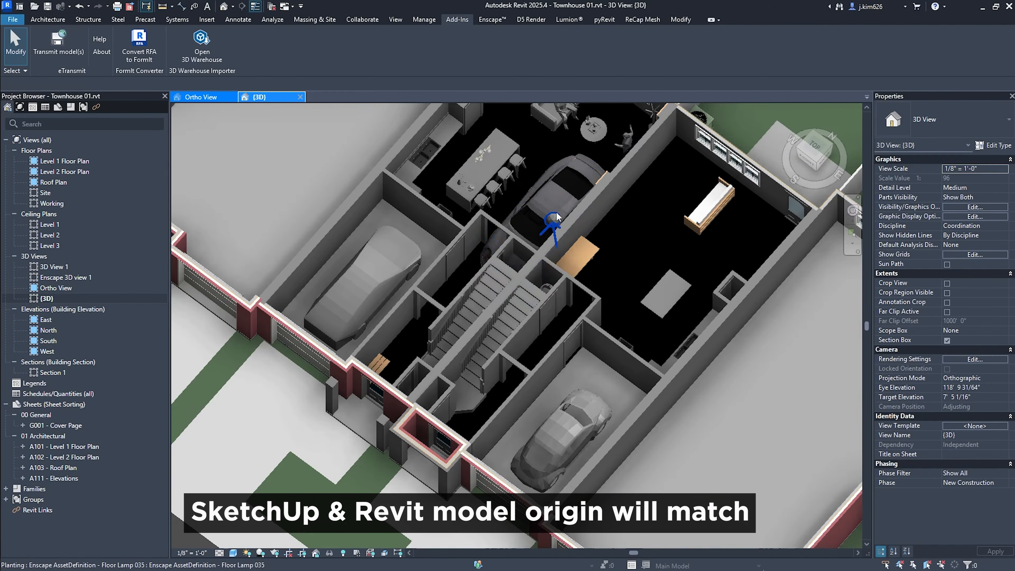
pyautogui.click(552, 197)
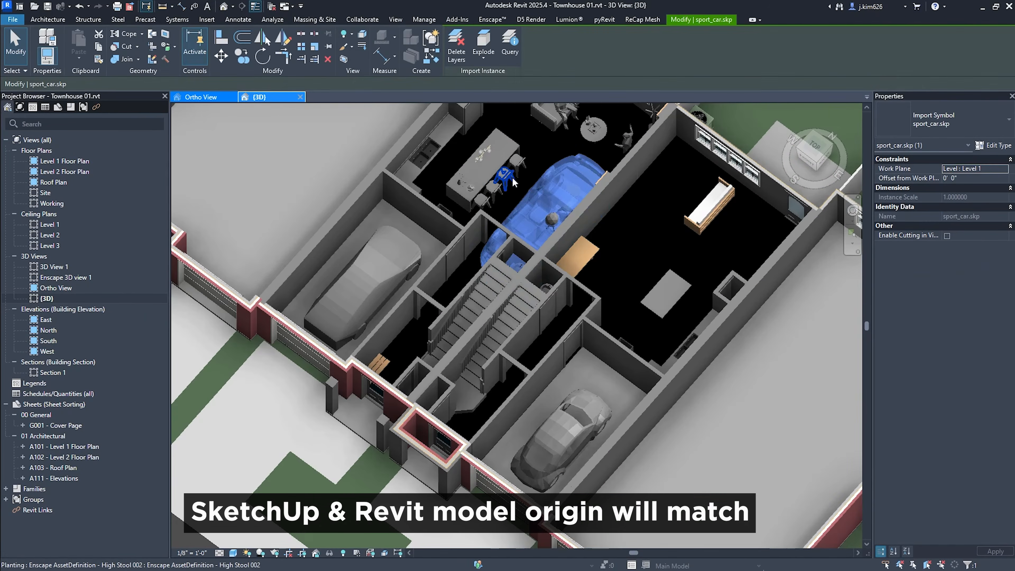
# In the Ortho View, select the whole model and filter the selection to only the sport_car.skp category
pyautogui.click(199, 98)
pyautogui.moveTo(737, 188); pyautogui.dragTo(267, 482)
pyautogui.click(499, 45)
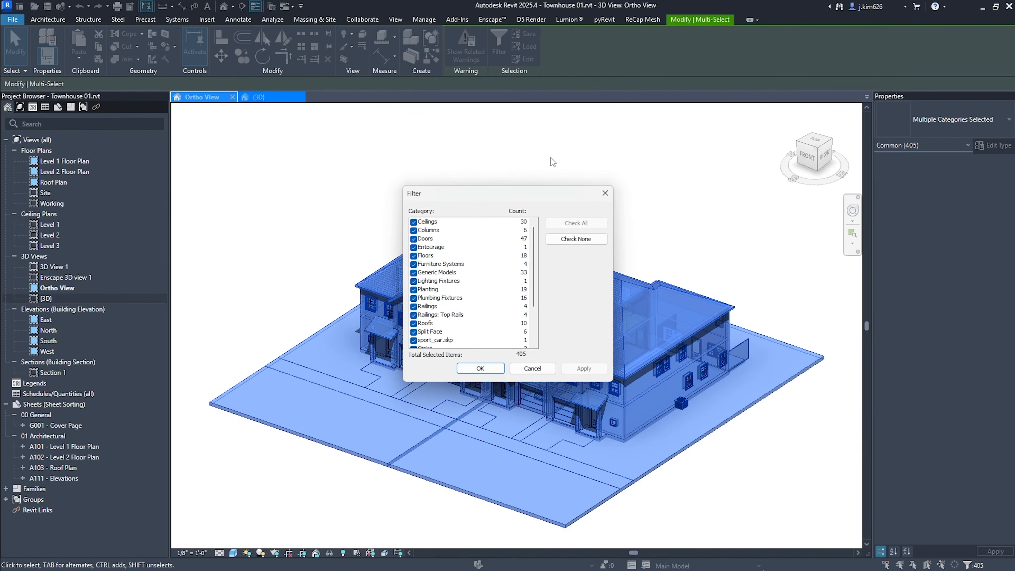
pyautogui.scroll(-2, 502, 255)
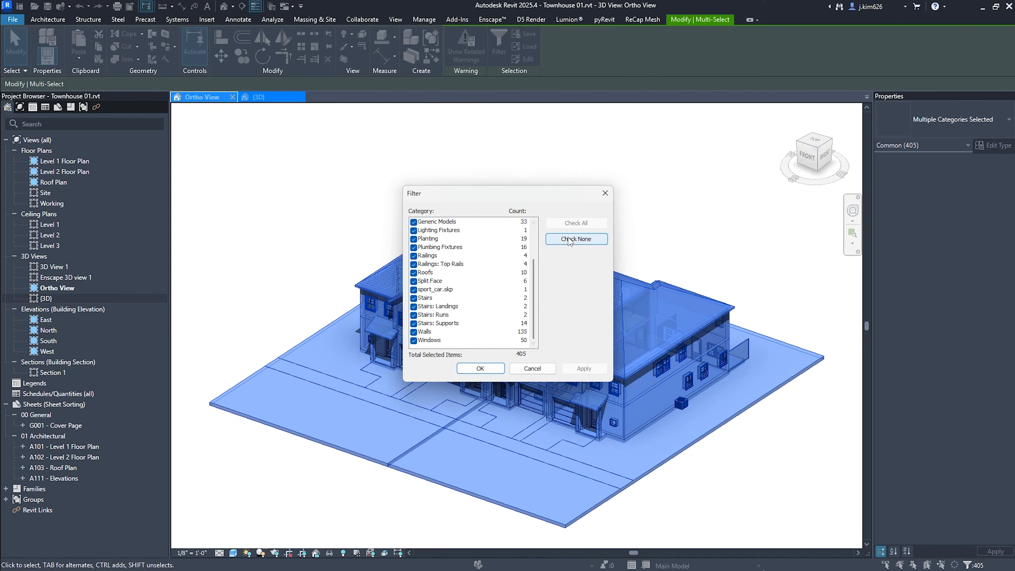
pyautogui.click(576, 238)
pyautogui.click(418, 290)
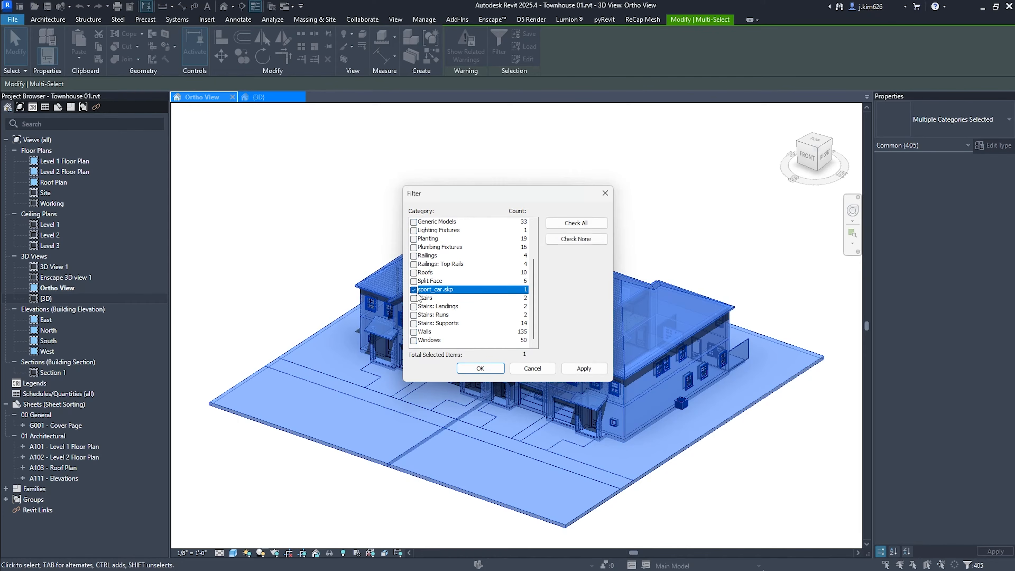
pyautogui.click(480, 368)
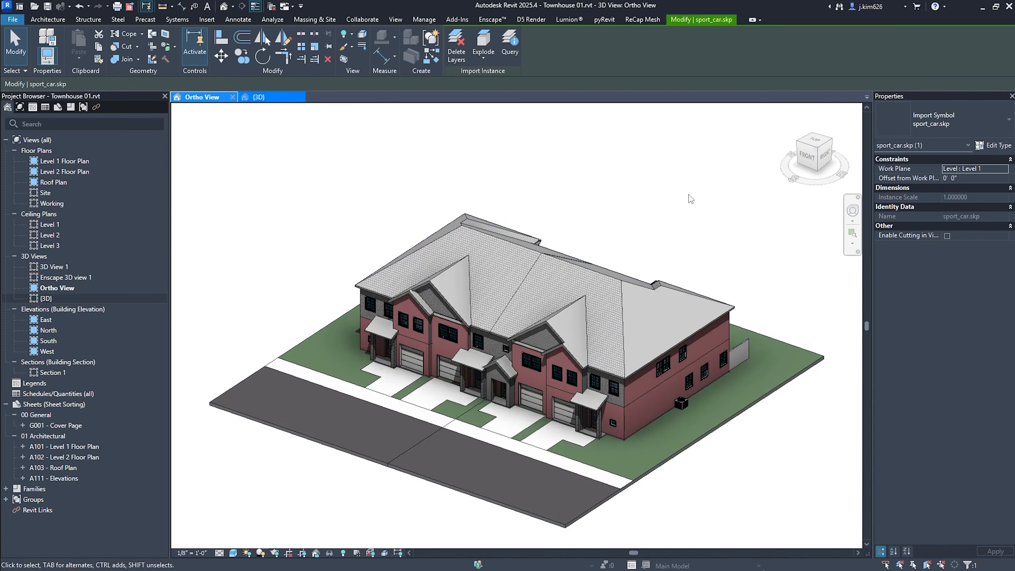
# Move the selected car out of the building to the far end of the road's sidewalk
pyautogui.press('m')
pyautogui.press('v')
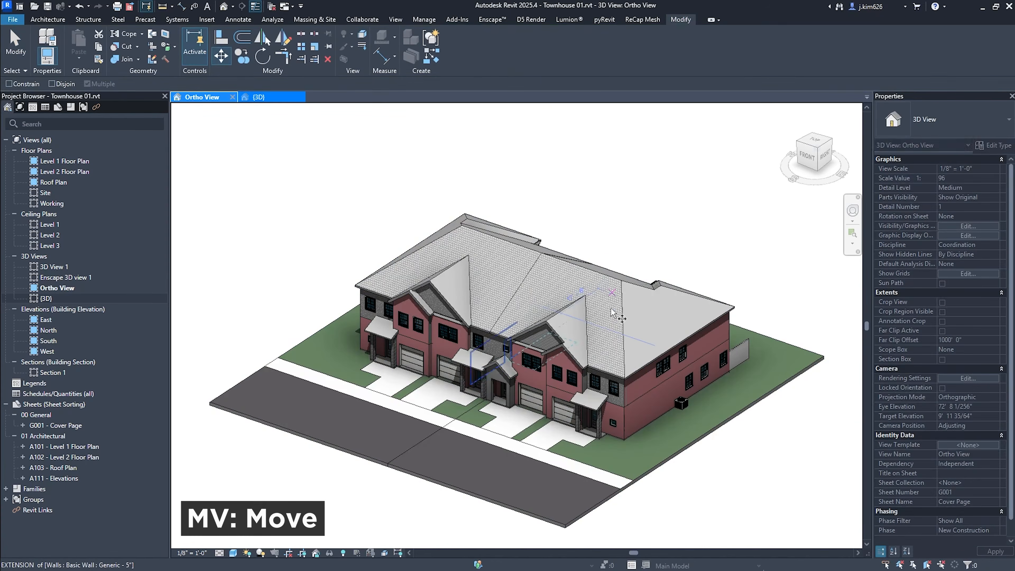
pyautogui.click(616, 443)
pyautogui.click(447, 465)
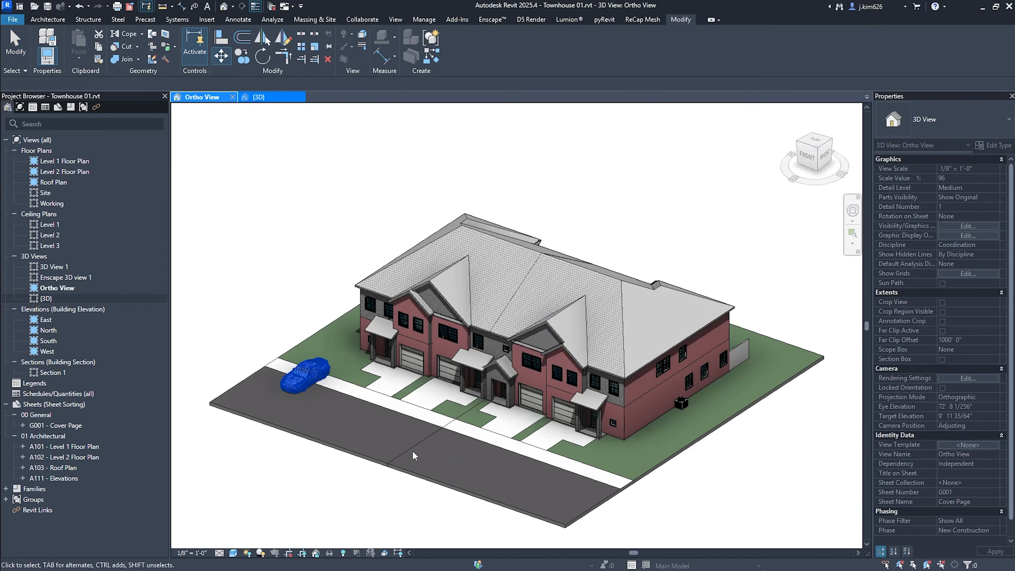
# Move the car from the sidewalk onto the driveway in front of the first garage door
pyautogui.scroll(5, 289, 384)
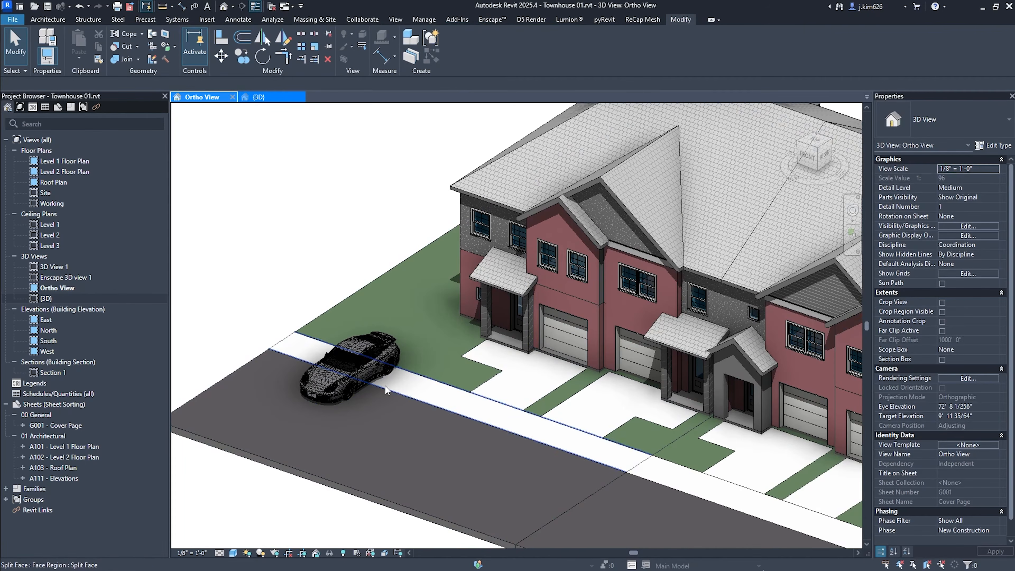
pyautogui.click(344, 386)
pyautogui.press('m')
pyautogui.press('v')
pyautogui.click(368, 448)
pyautogui.click(535, 464)
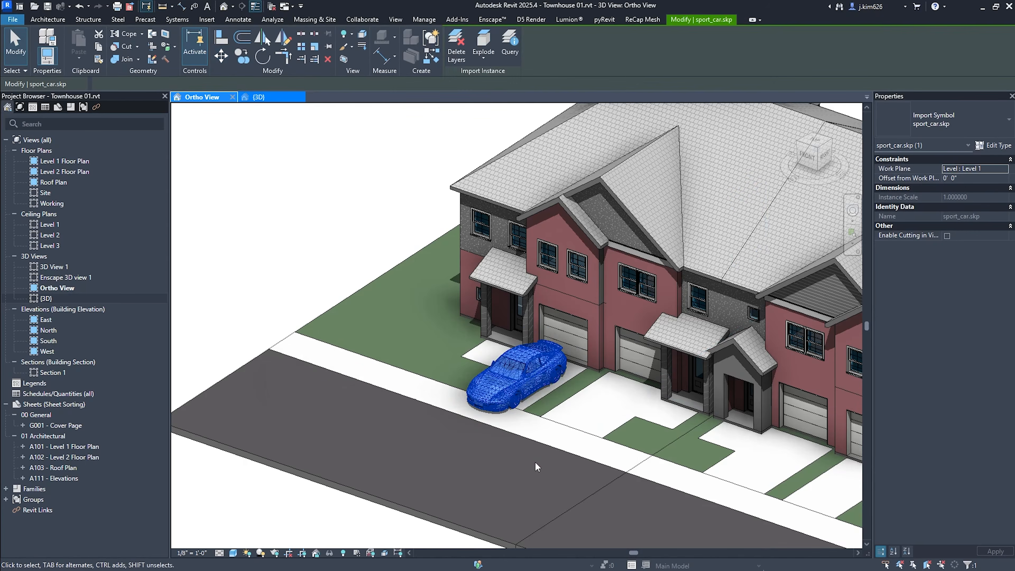
# Rotate the car on the driveway by 180 degrees
pyautogui.moveTo(517, 419); pyautogui.dragTo(500, 360, button='middle')
pyautogui.press('r')
pyautogui.press('o')
pyautogui.click(424, 404)
pyautogui.write('180')
pyautogui.press('Return')
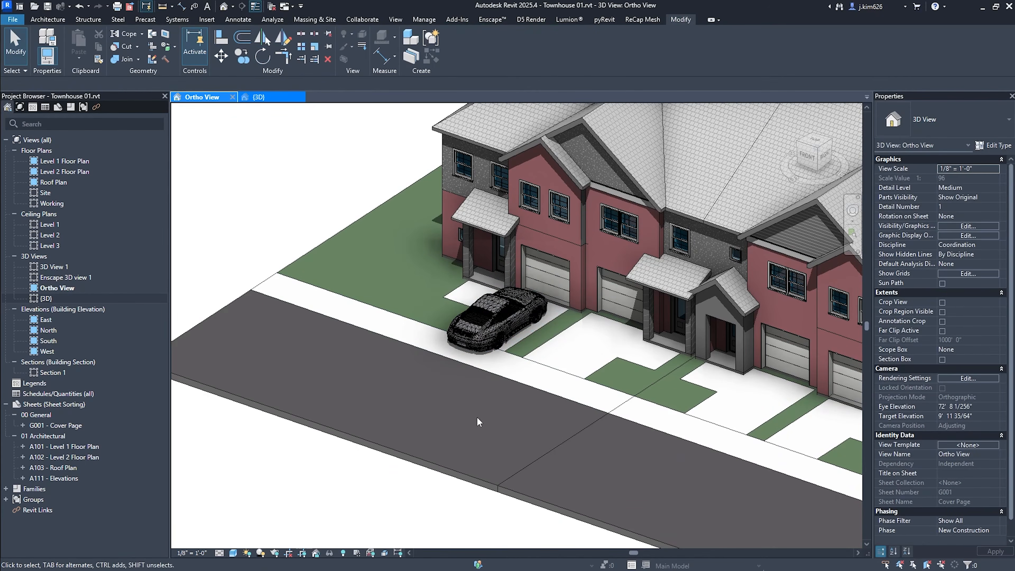
# Disable Show Edges in the Graphic Display Options of the Ortho View
pyautogui.scroll(-2, 373, 347)
pyautogui.scroll(5, 444, 329)
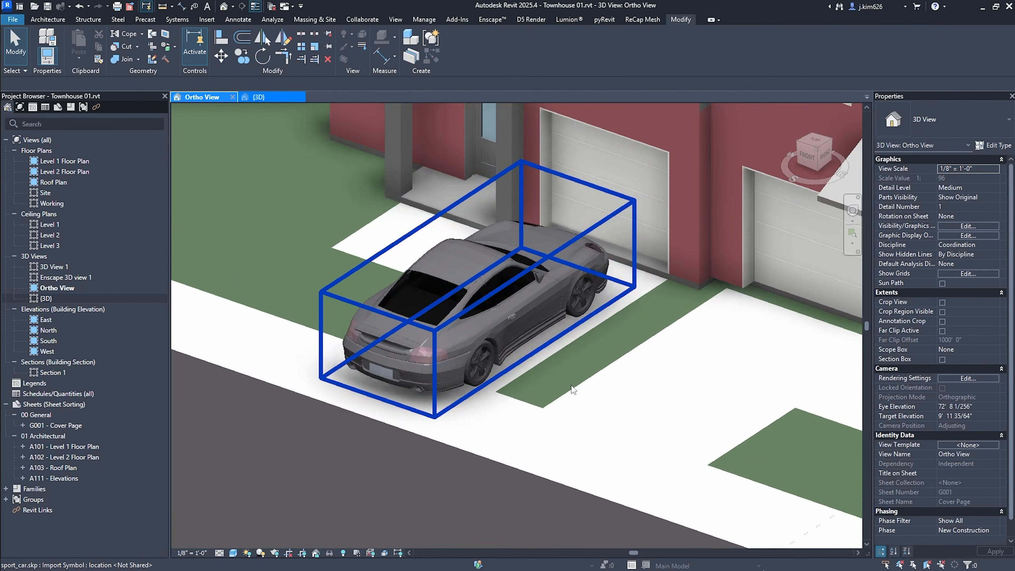
pyautogui.moveTo(334, 314); pyautogui.dragTo(382, 364, button='middle')
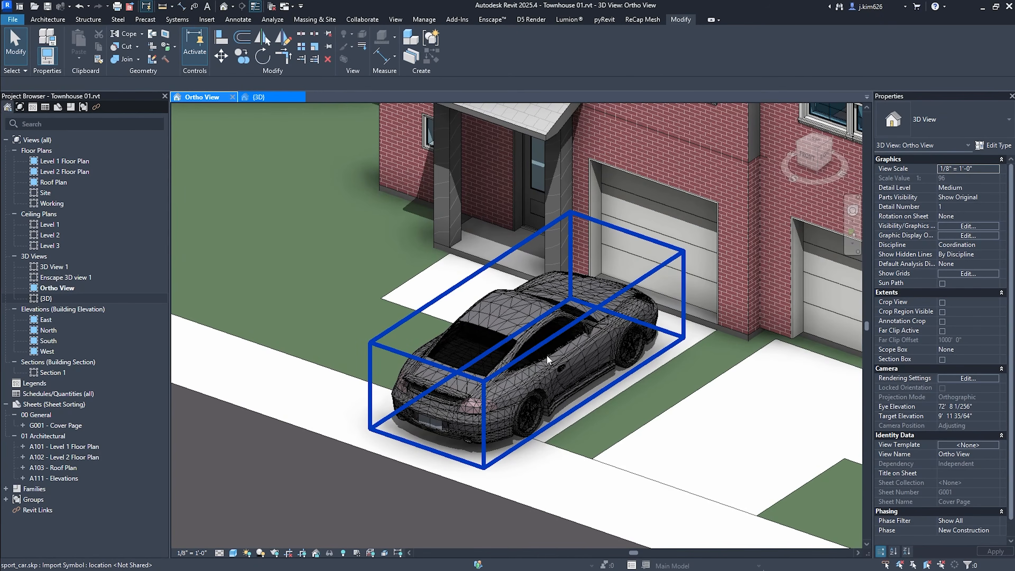
pyautogui.scroll(-5, 554, 378)
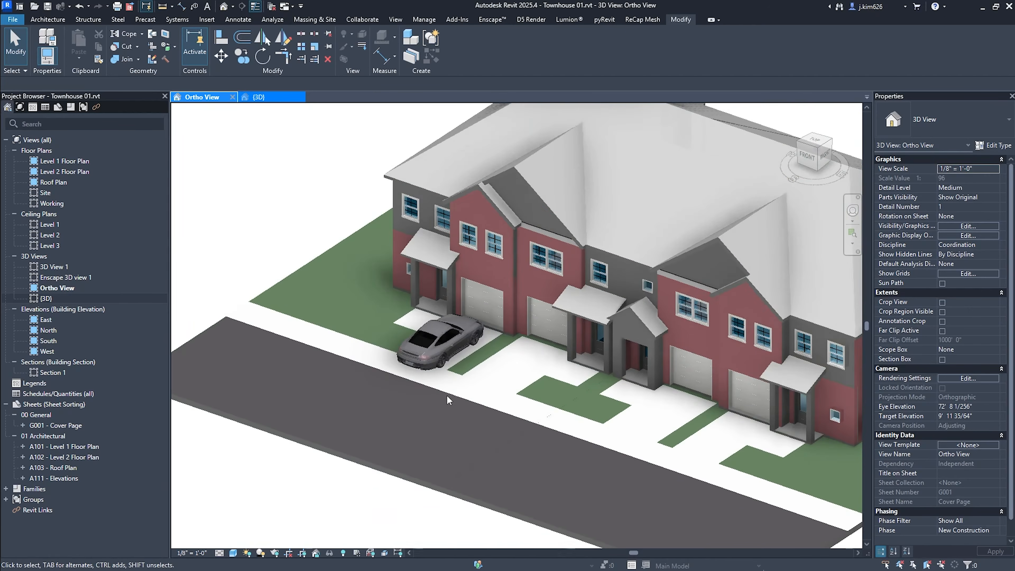
pyautogui.moveTo(567, 384); pyautogui.dragTo(560, 389, button='middle')
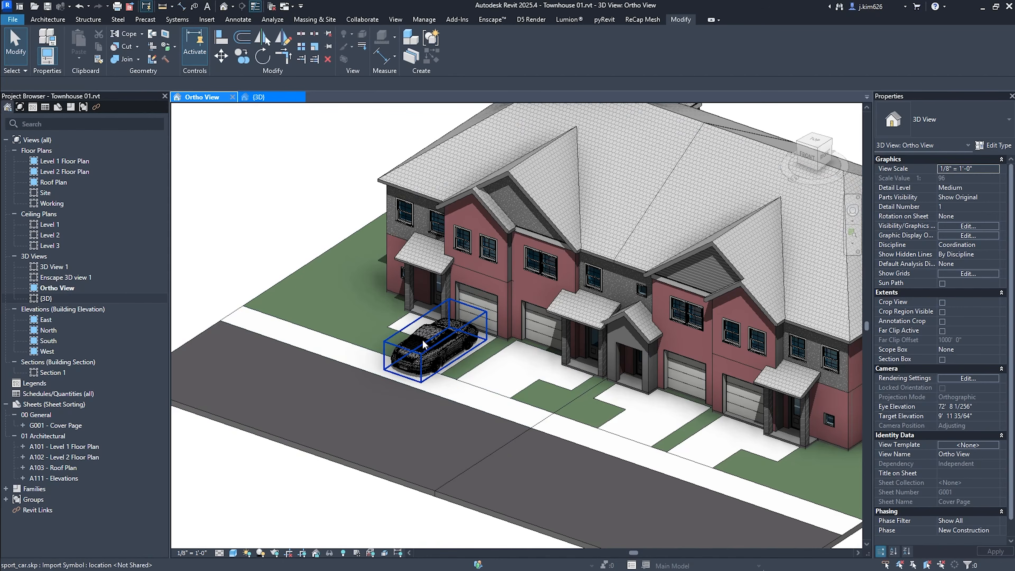
pyautogui.scroll(4, 410, 335)
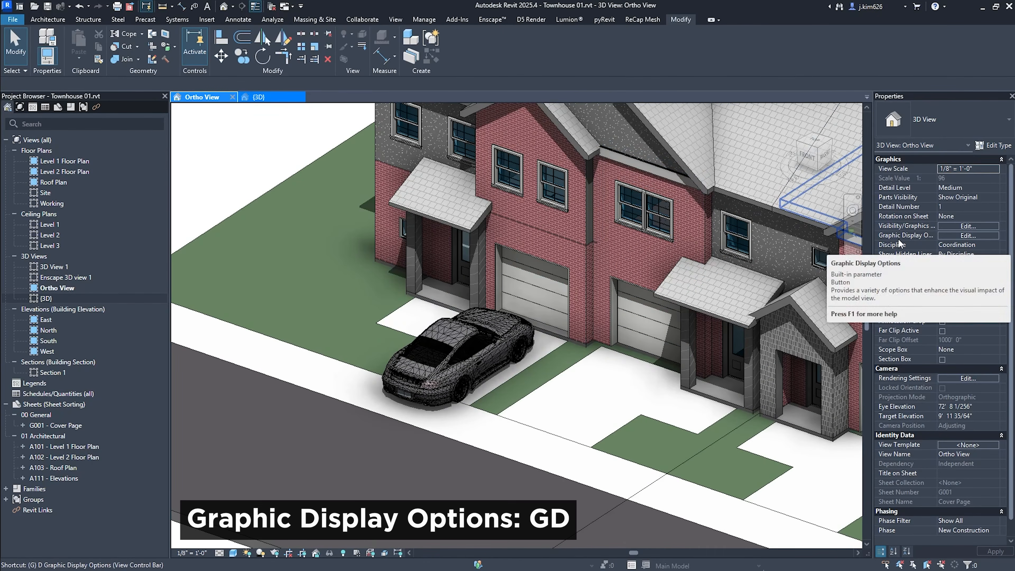
pyautogui.press('g')
pyautogui.press('d')
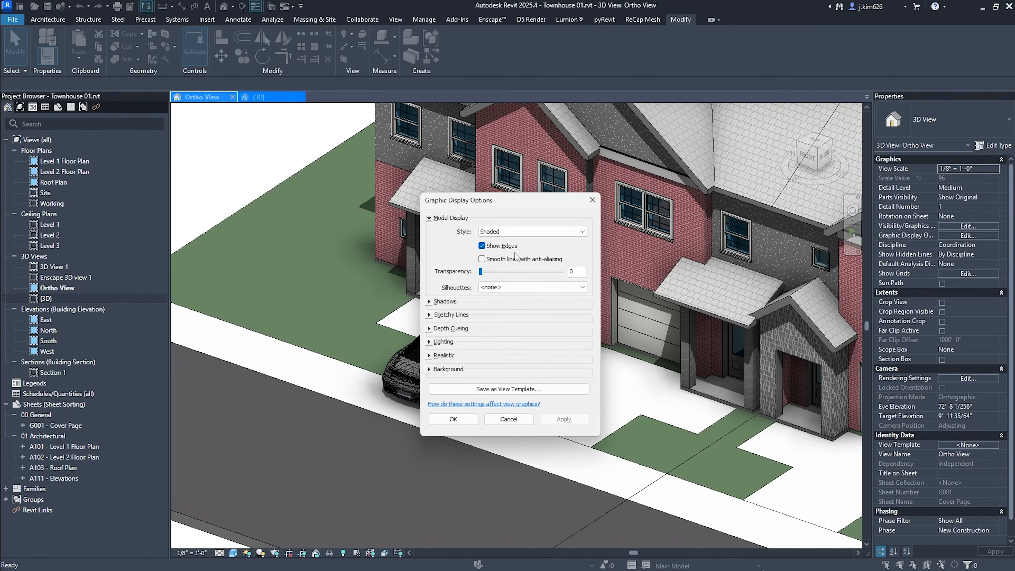
pyautogui.click(500, 246)
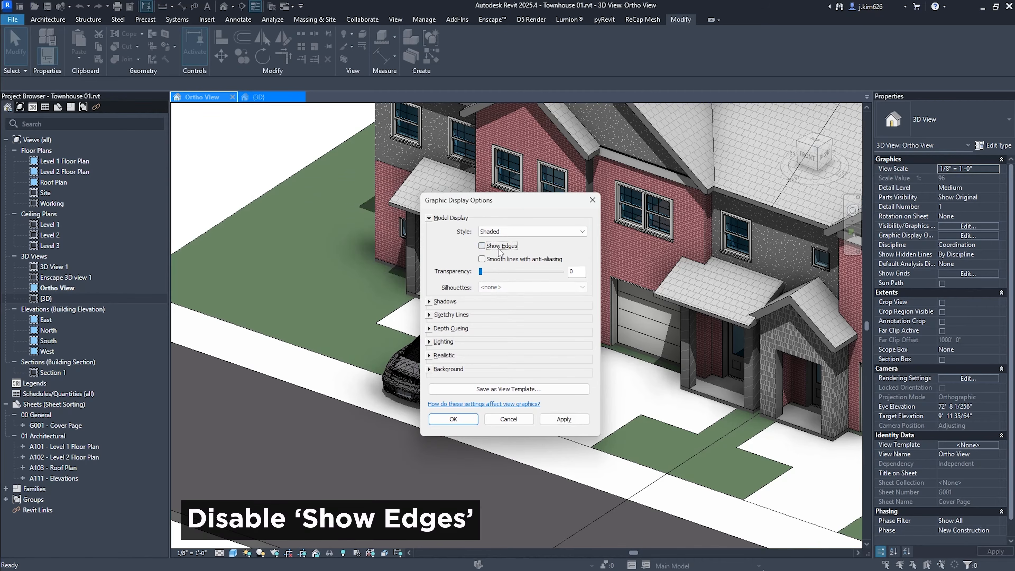
# Turn off Cast Shadows, keep the Shaded style, and apply the display options to the view
pyautogui.click(429, 302)
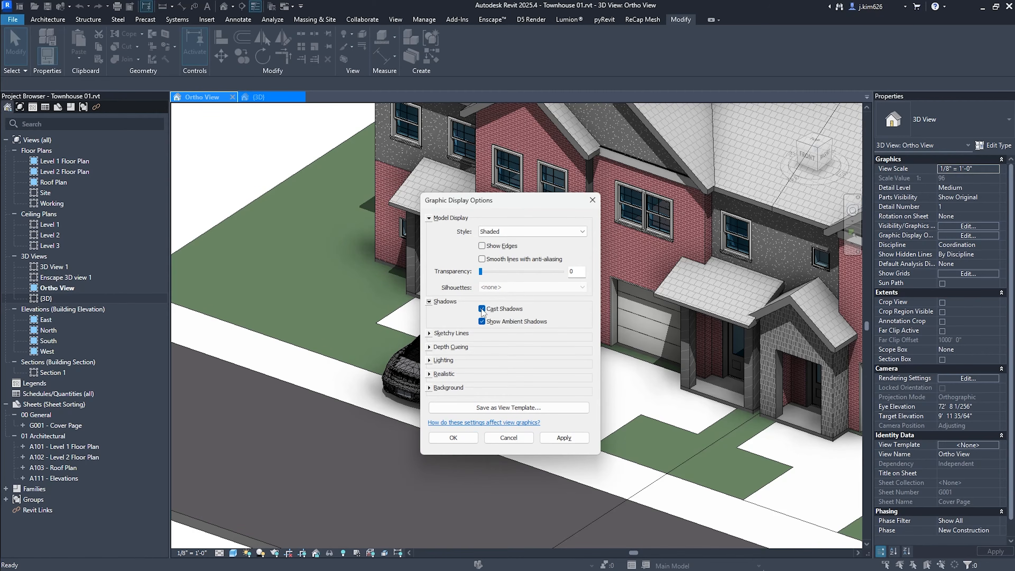
pyautogui.click(482, 311)
pyautogui.click(524, 233)
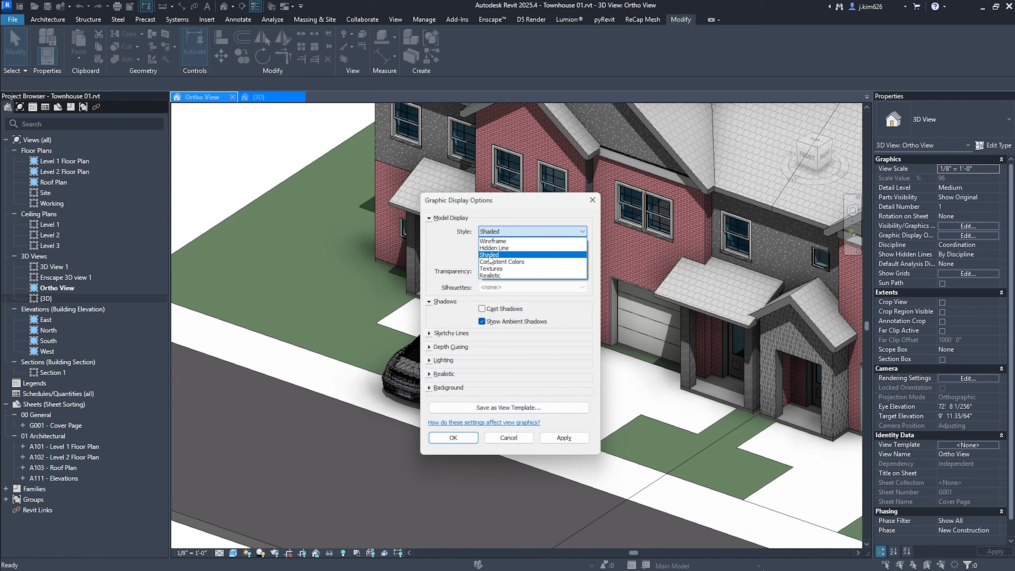
pyautogui.click(459, 443)
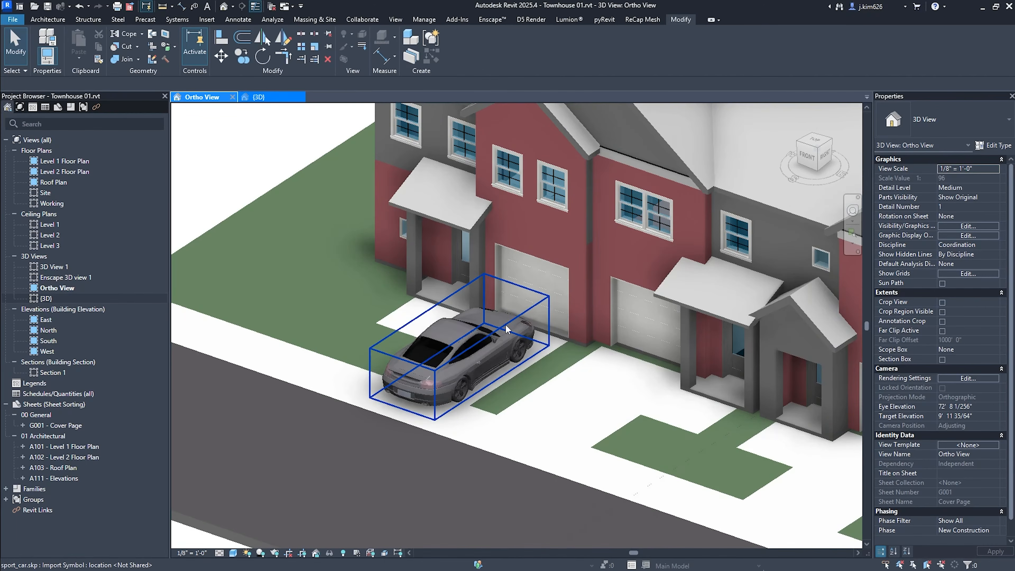
# Examine the shaded car and townhouse facade without edges, up close and from a distance
pyautogui.scroll(-2, 527, 325)
pyautogui.moveTo(350, 346); pyautogui.dragTo(308, 360, button='middle')
pyautogui.scroll(5, 400, 370)
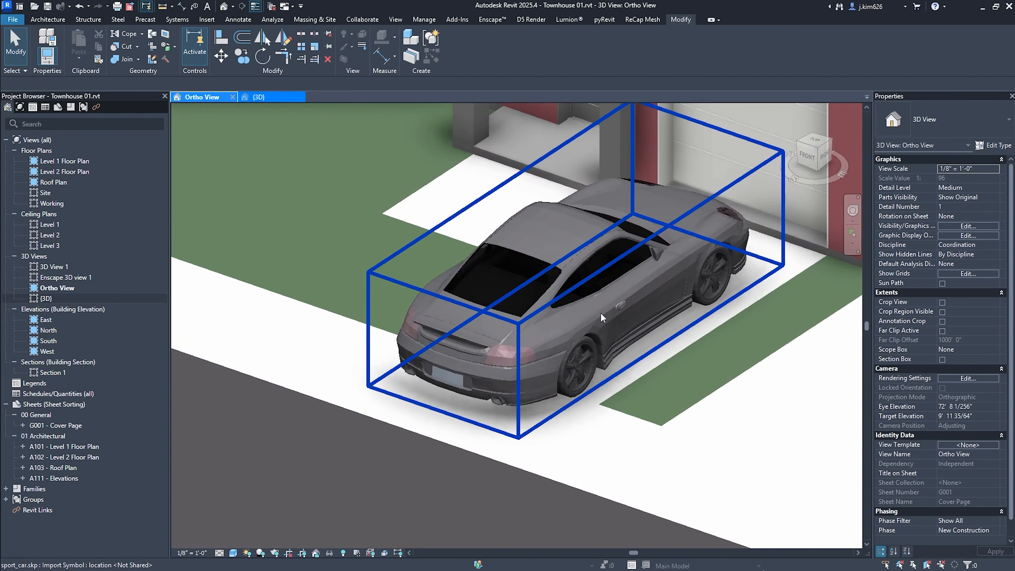
pyautogui.scroll(-5, 486, 383)
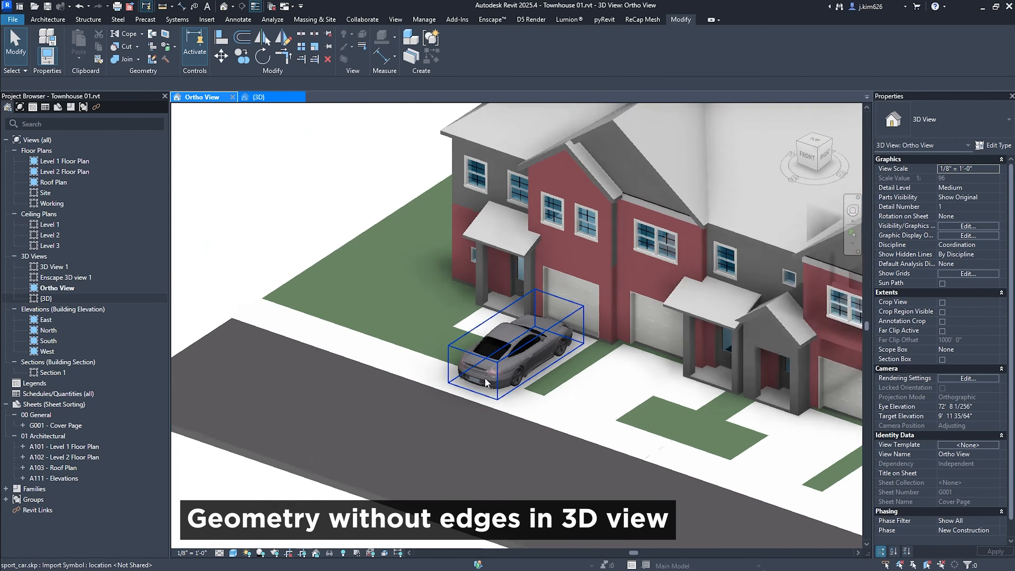
pyautogui.scroll(-1, 485, 383)
pyautogui.moveTo(588, 252); pyautogui.dragTo(523, 297, button='middle')
pyautogui.scroll(-2, 447, 328)
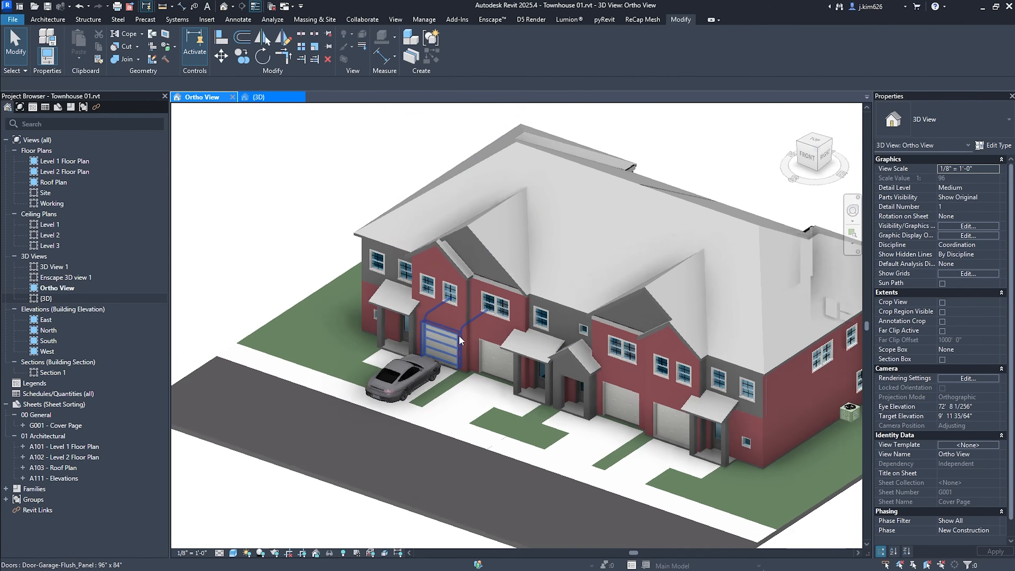
pyautogui.moveTo(444, 385); pyautogui.dragTo(508, 362, button='middle')
pyautogui.scroll(5, 476, 415)
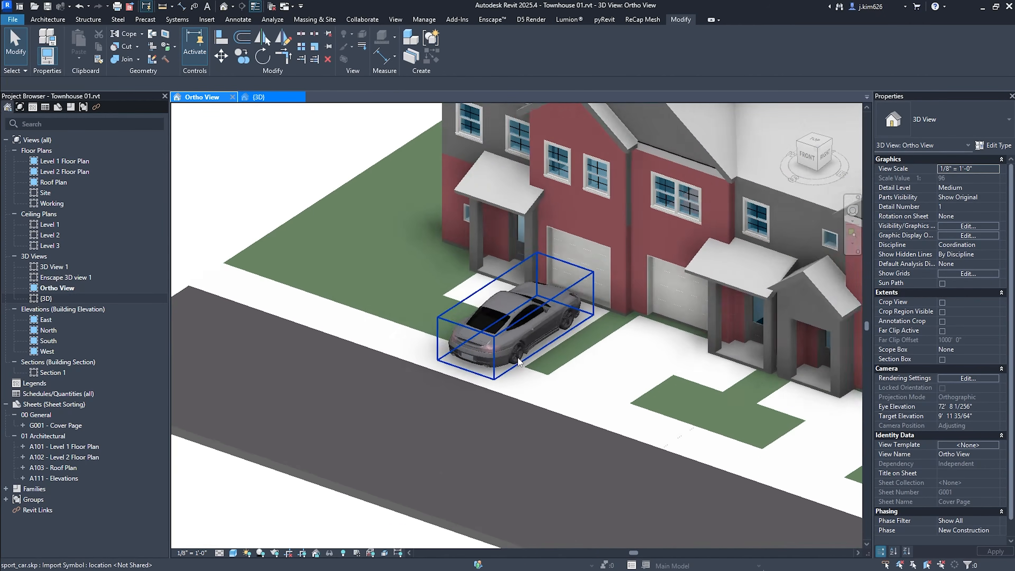
pyautogui.scroll(-2, 361, 336)
pyautogui.moveTo(406, 302); pyautogui.dragTo(382, 322, button='middle')
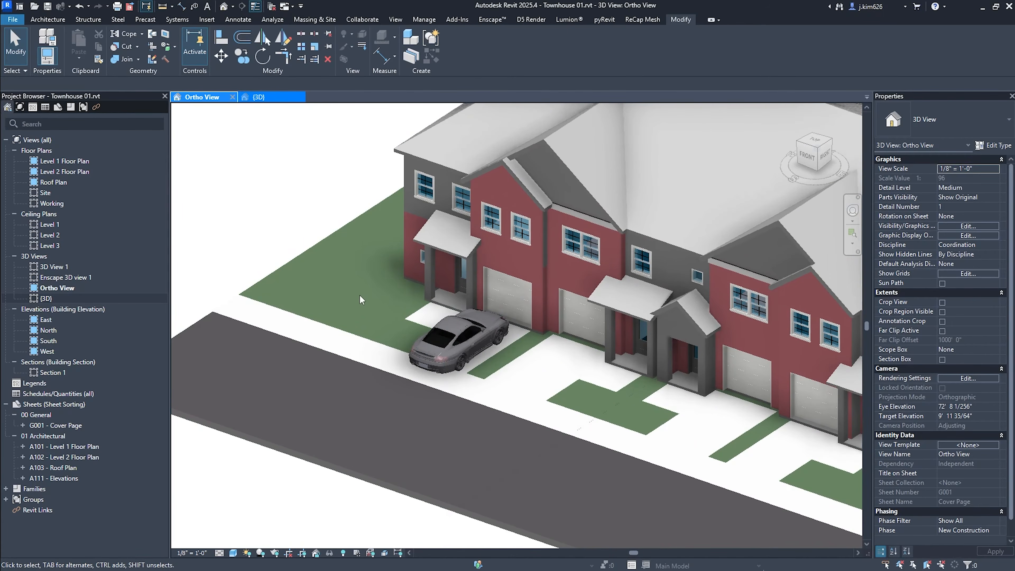
# Open the Level 1 Floor Plan and extend the crop region's lower edge past the car on the driveway
pyautogui.doubleClick(71, 162)
pyautogui.moveTo(521, 457); pyautogui.dragTo(521, 489)
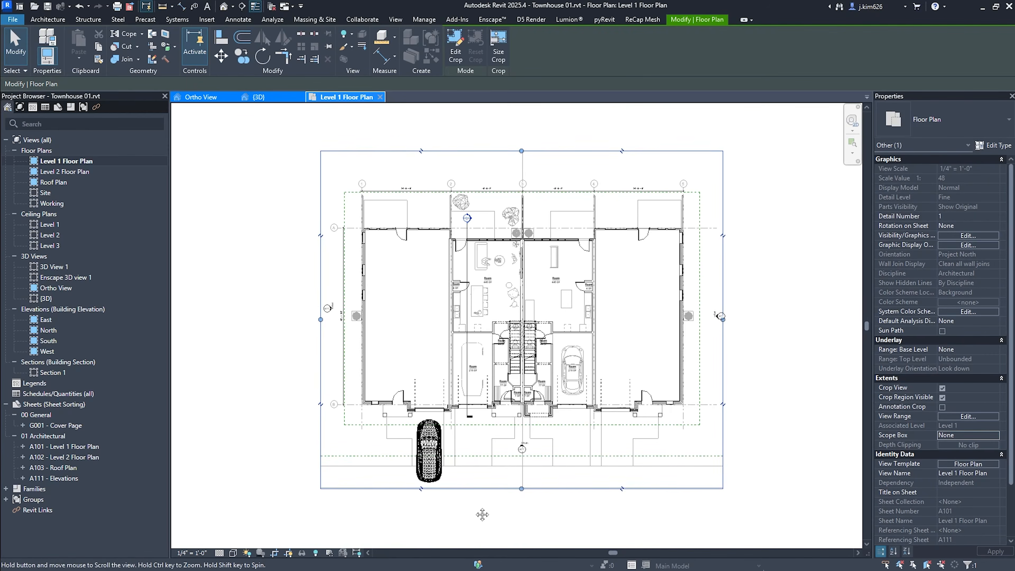
pyautogui.moveTo(483, 515); pyautogui.dragTo(492, 488, button='middle')
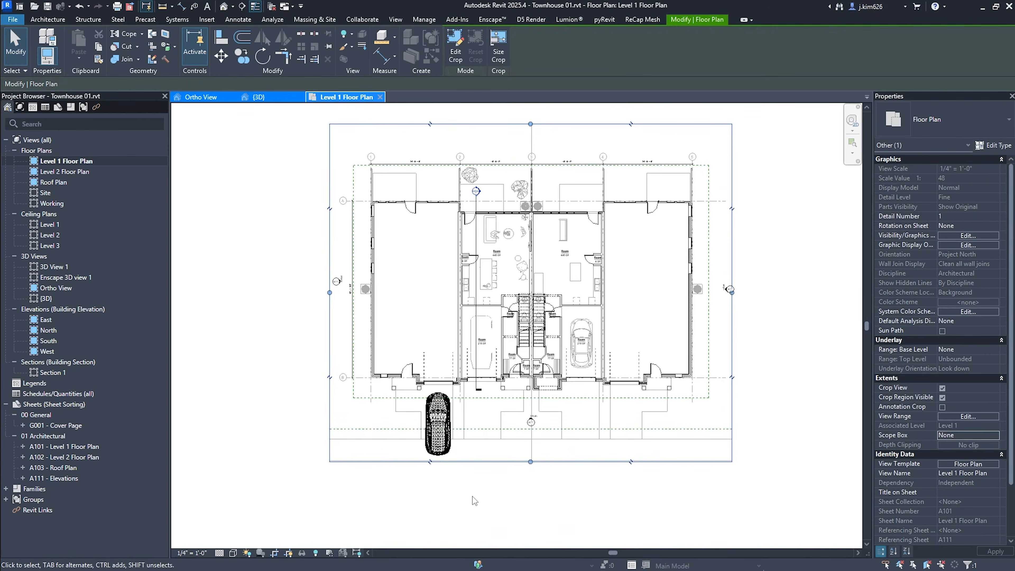
pyautogui.scroll(2, 472, 497)
pyautogui.click(476, 488)
pyautogui.click(424, 404)
pyautogui.click(475, 468)
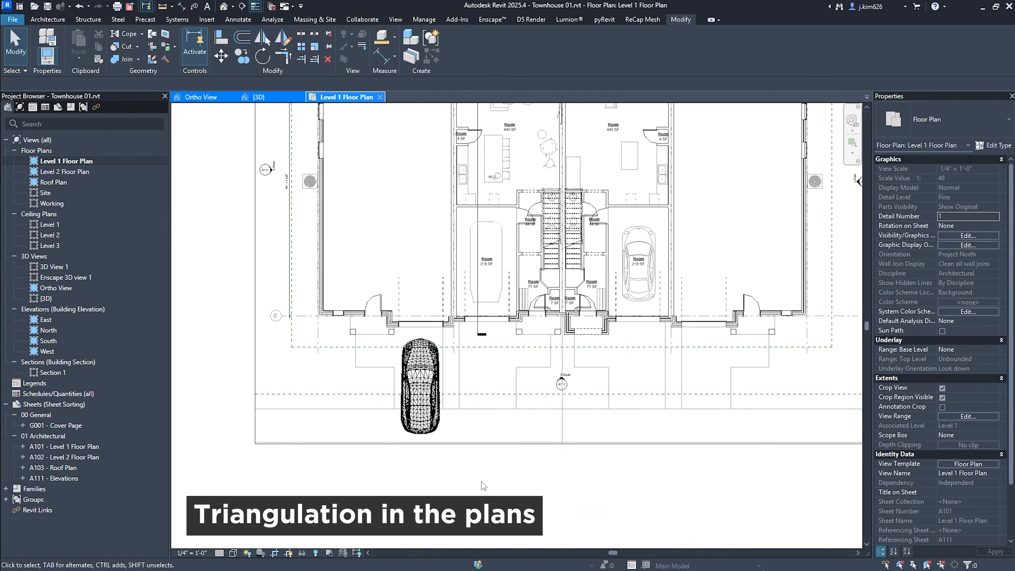
# Examine how the imported car displays in the Level 1 Floor Plan compared with the shaded Ortho View
pyautogui.moveTo(452, 421); pyautogui.dragTo(443, 446, button='middle')
pyautogui.click(462, 426)
pyautogui.press('Escape')
pyautogui.scroll(-2, 463, 439)
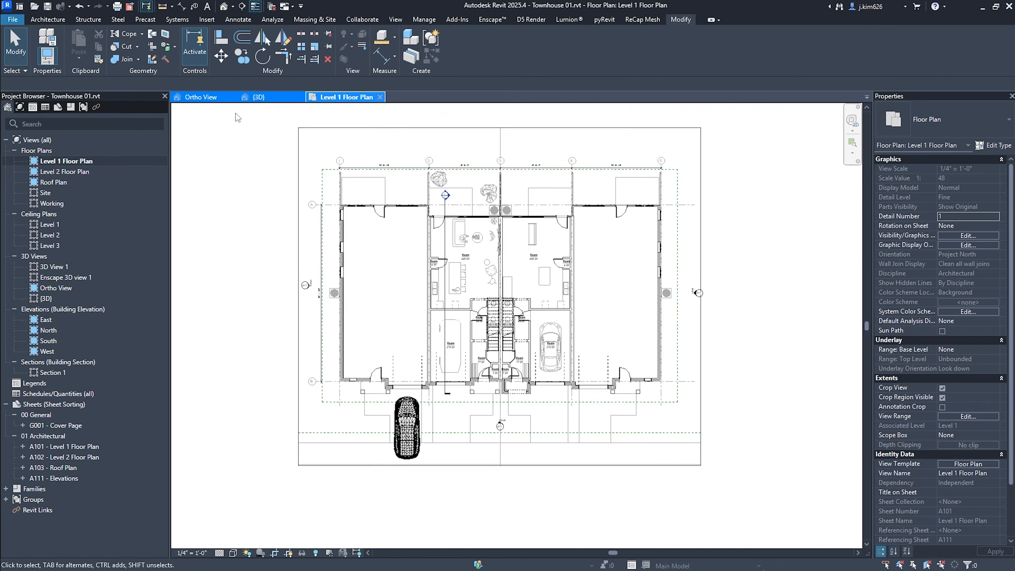
pyautogui.click(209, 97)
pyautogui.scroll(-1, 412, 440)
pyautogui.moveTo(412, 415); pyautogui.dragTo(403, 370, button='middle')
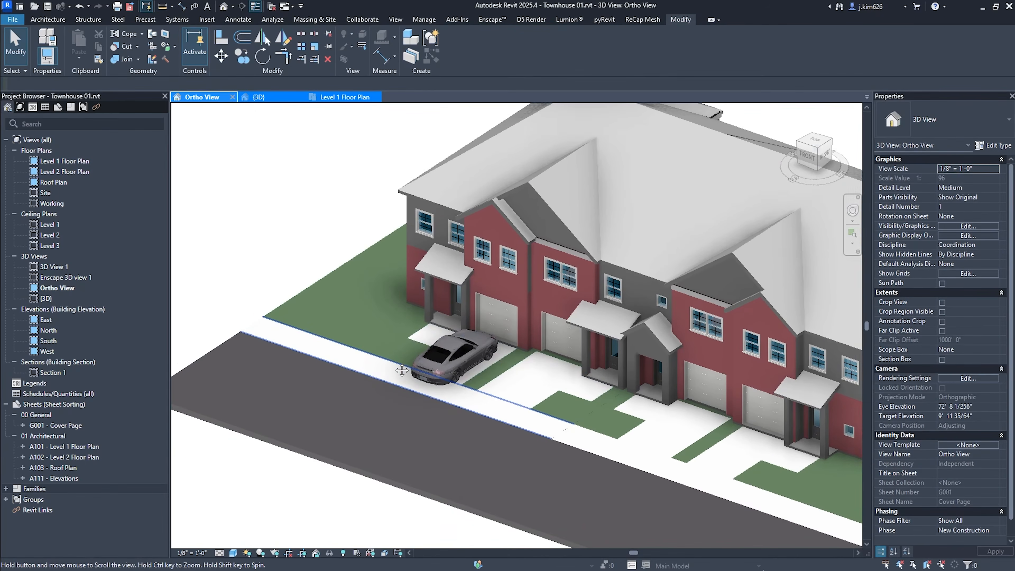
pyautogui.scroll(-2, 402, 370)
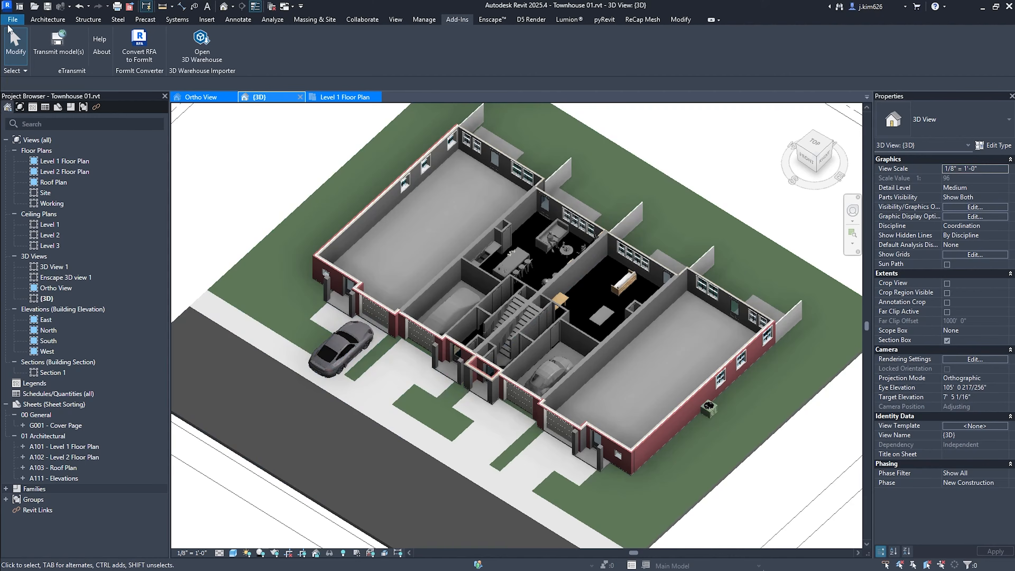
# Create a new family from the Generic Model.rft template in the English-Imperial folder
pyautogui.click(12, 20)
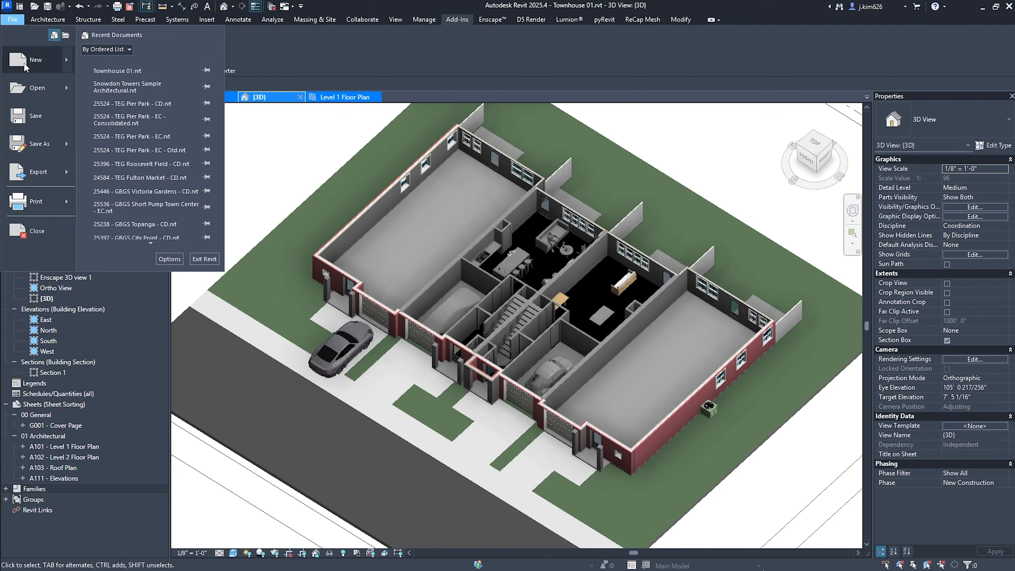
pyautogui.moveTo(28, 62)
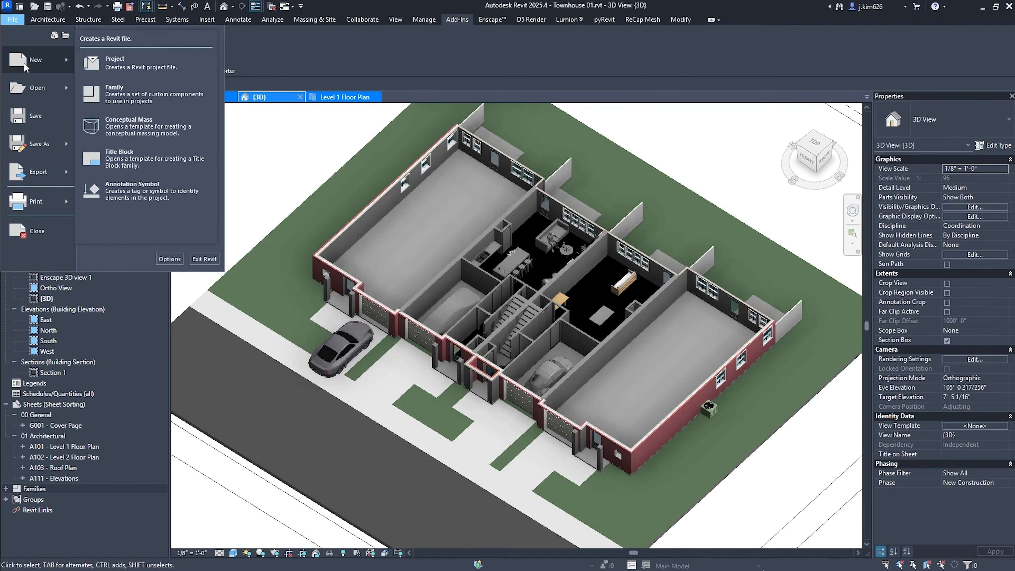
pyautogui.click(112, 103)
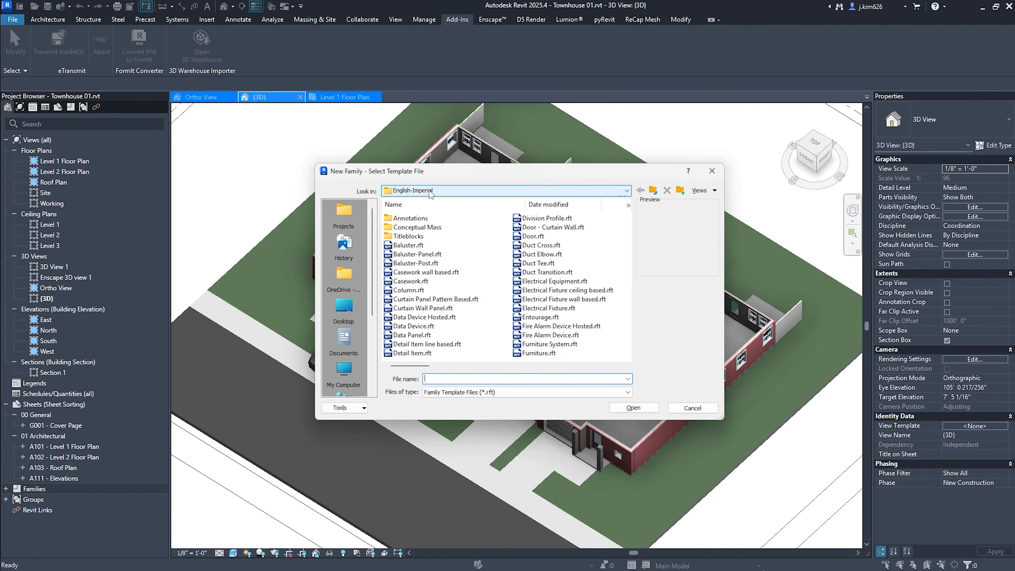
pyautogui.scroll(-1, 515, 298)
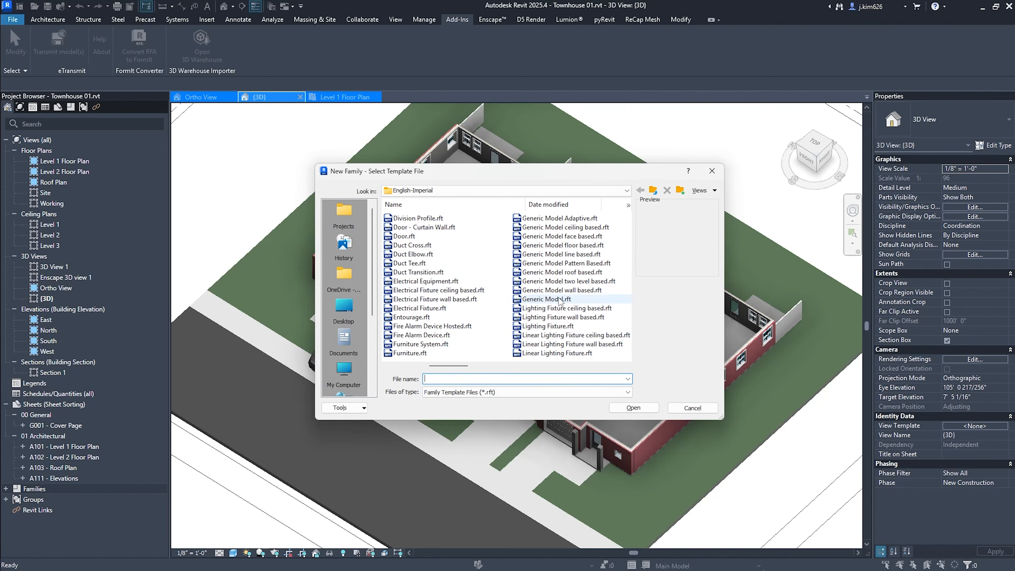
pyautogui.click(560, 300)
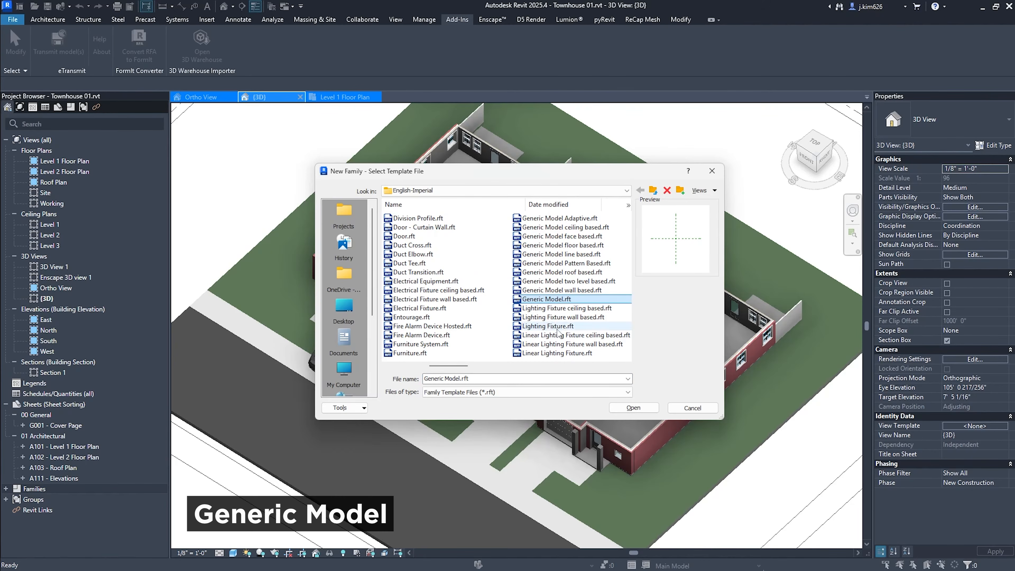
pyautogui.scroll(1, 540, 309)
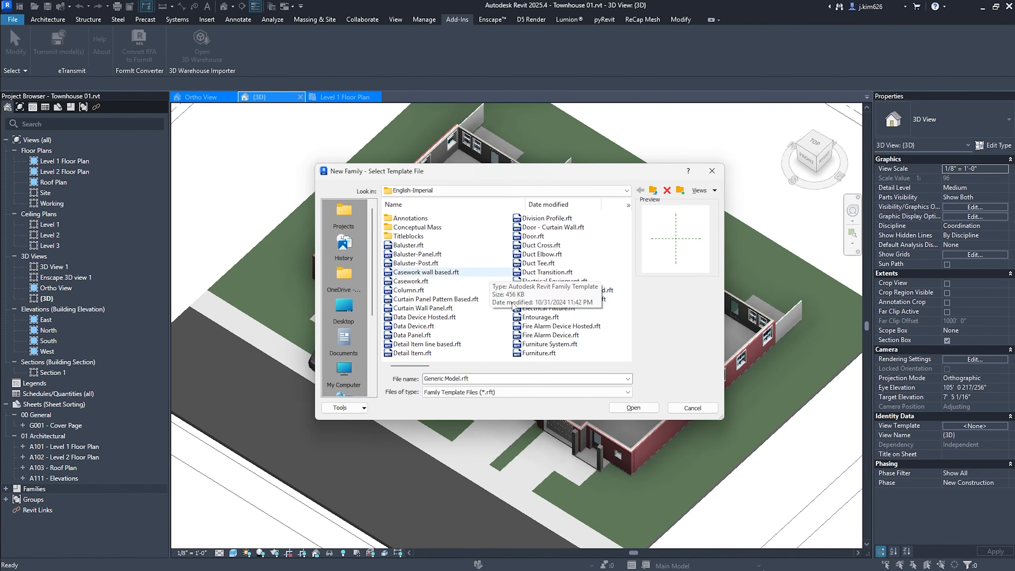
pyautogui.scroll(-1, 493, 287)
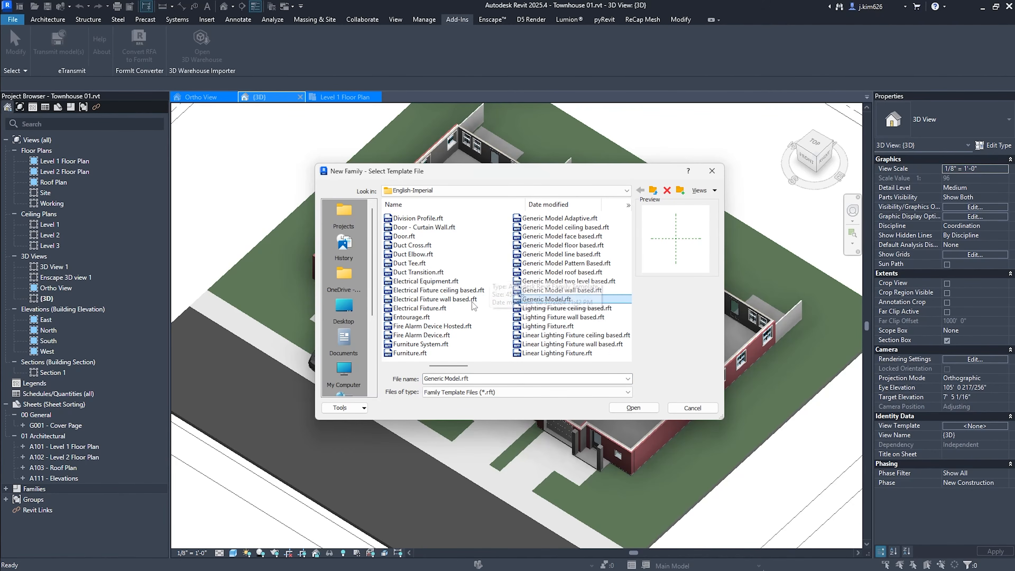
pyautogui.click(632, 408)
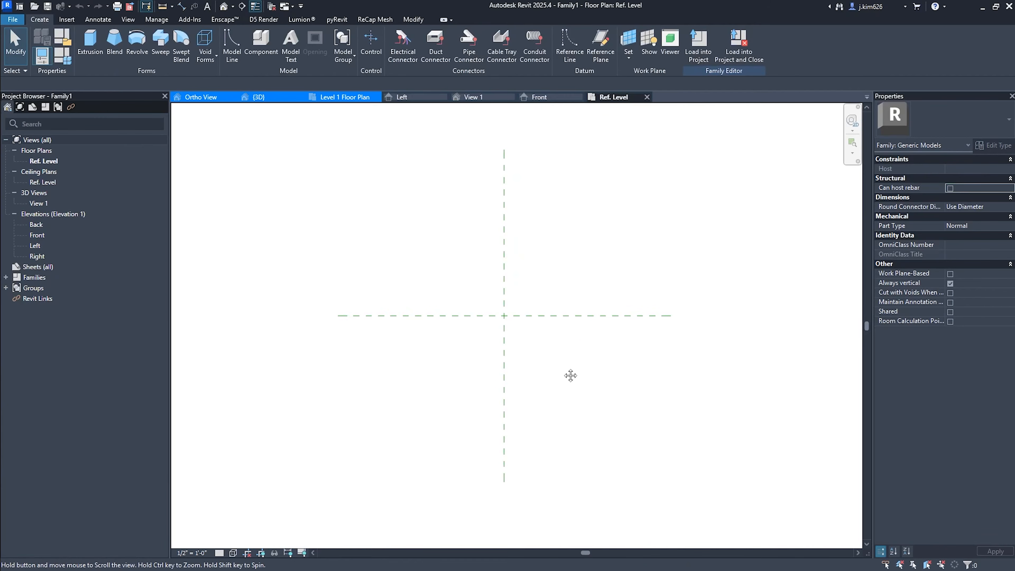
pyautogui.moveTo(568, 356); pyautogui.dragTo(572, 383, button='middle')
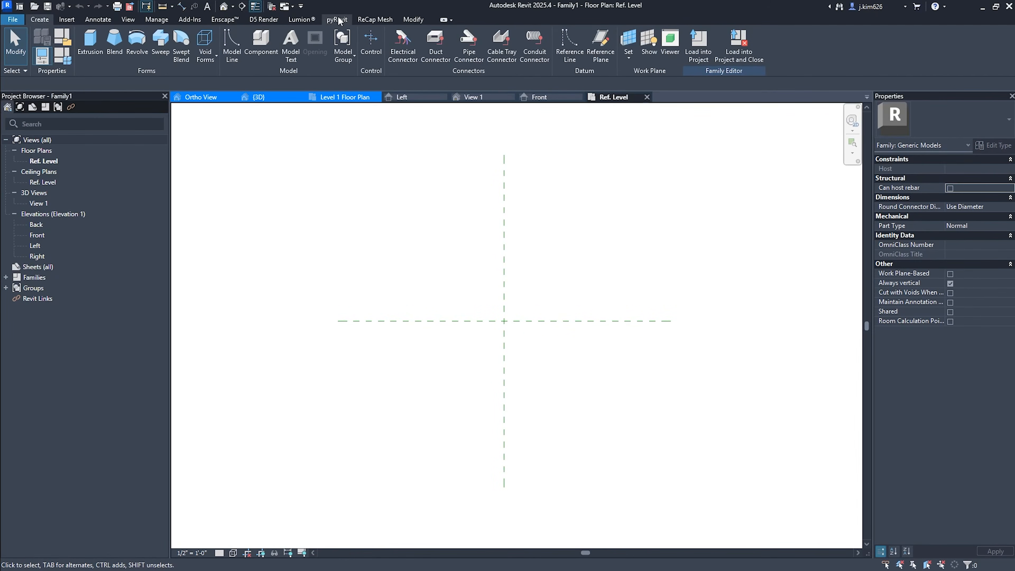
# Open the 3D Warehouse importer from the new family and search the models for "sofa"
pyautogui.click(184, 19)
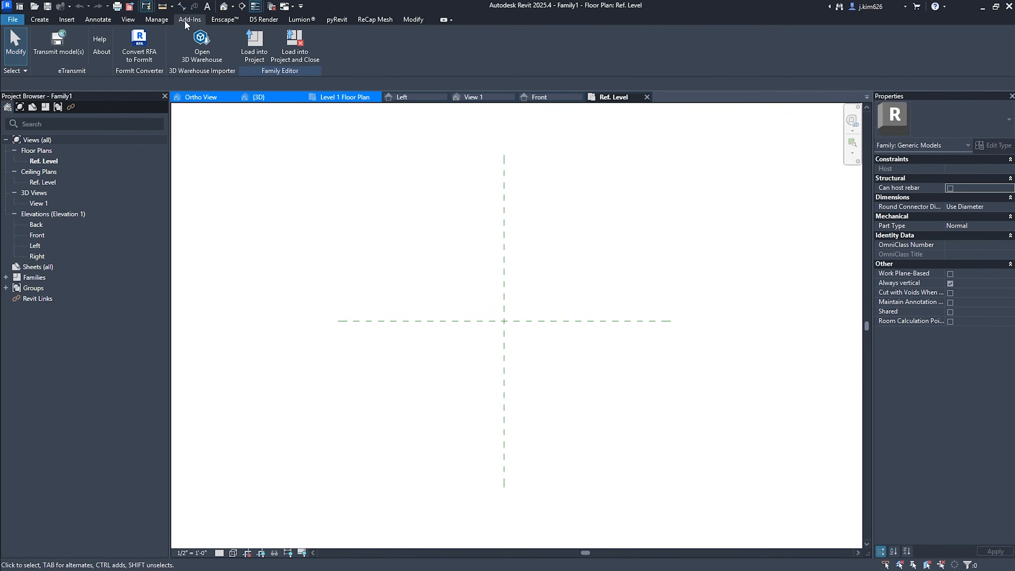
pyautogui.click(201, 46)
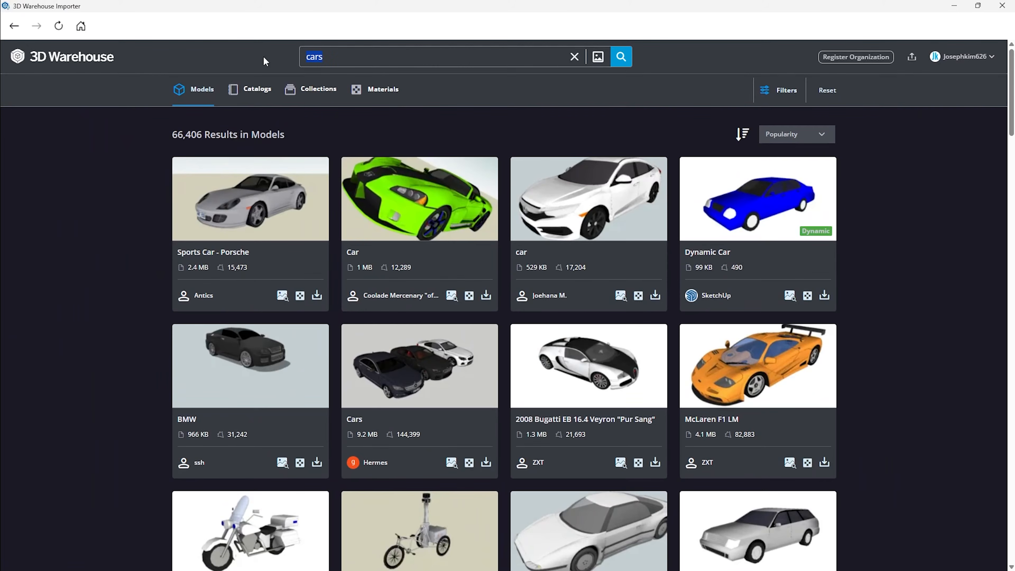
pyautogui.press('BackSpace')
pyautogui.write('sofa')
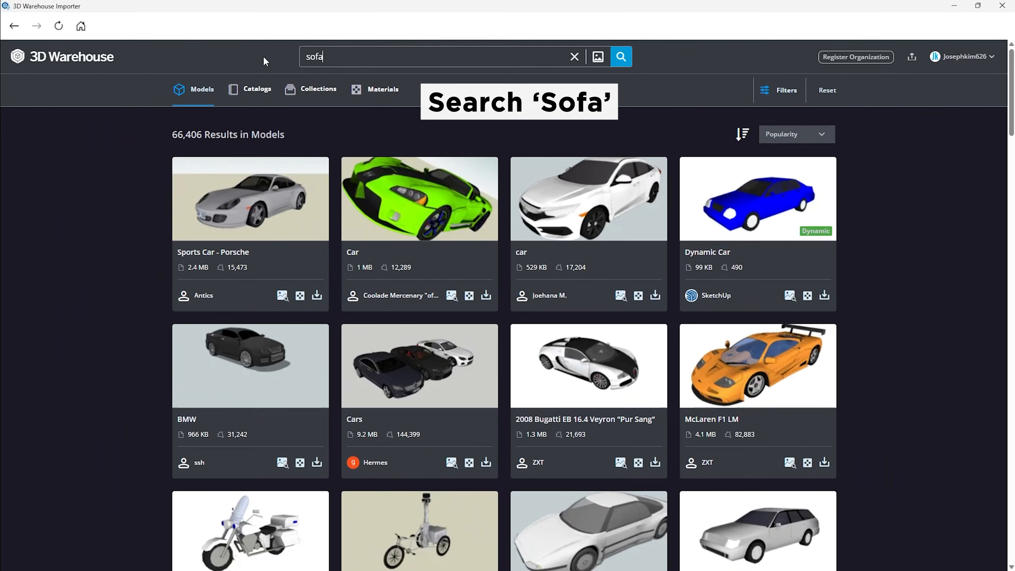
pyautogui.press('Return')
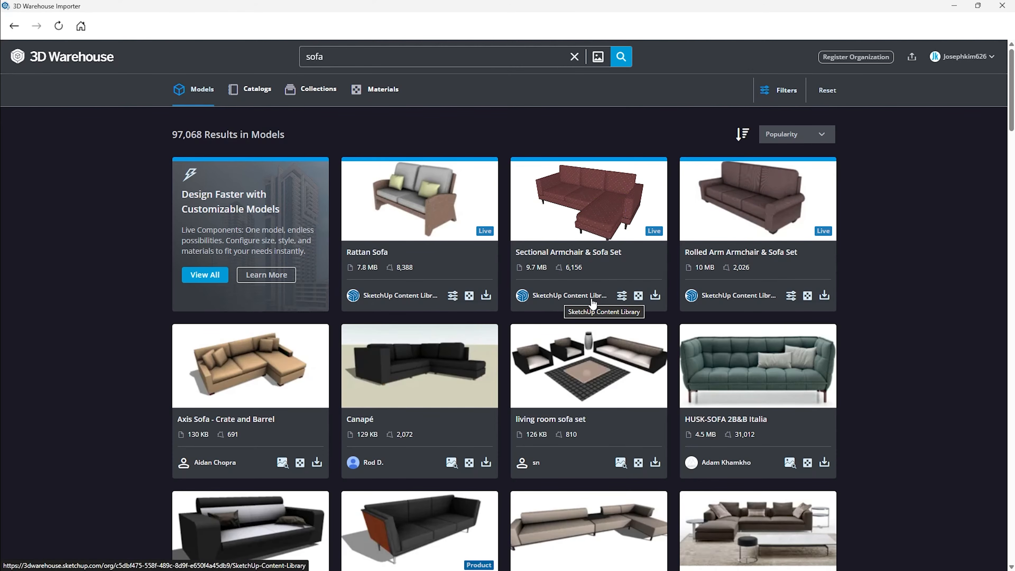
# Import the Sectional Armchair & Sofa Set into the family and minimize the 3D Warehouse window
pyautogui.click(655, 296)
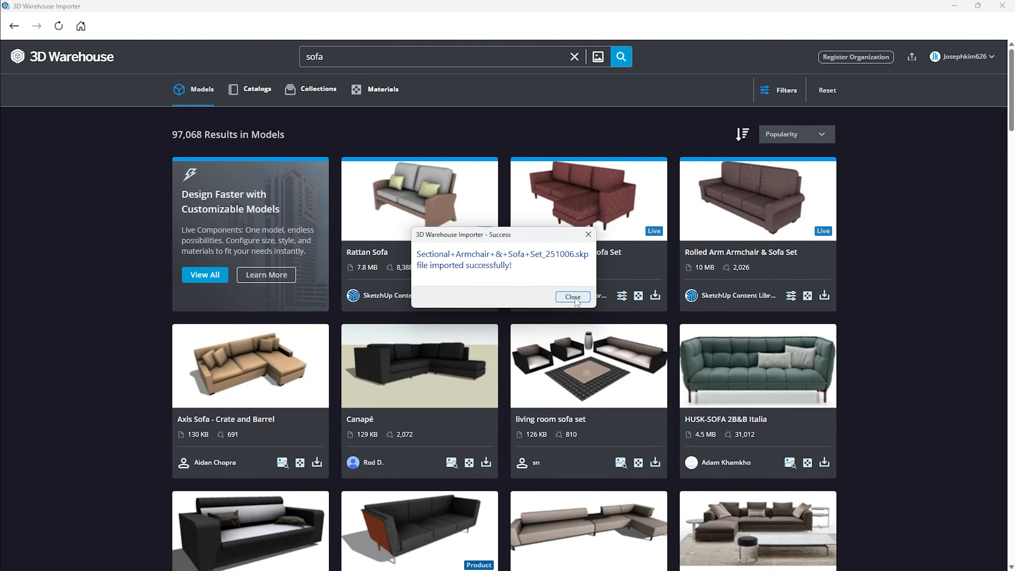
pyautogui.click(573, 297)
pyautogui.click(954, 6)
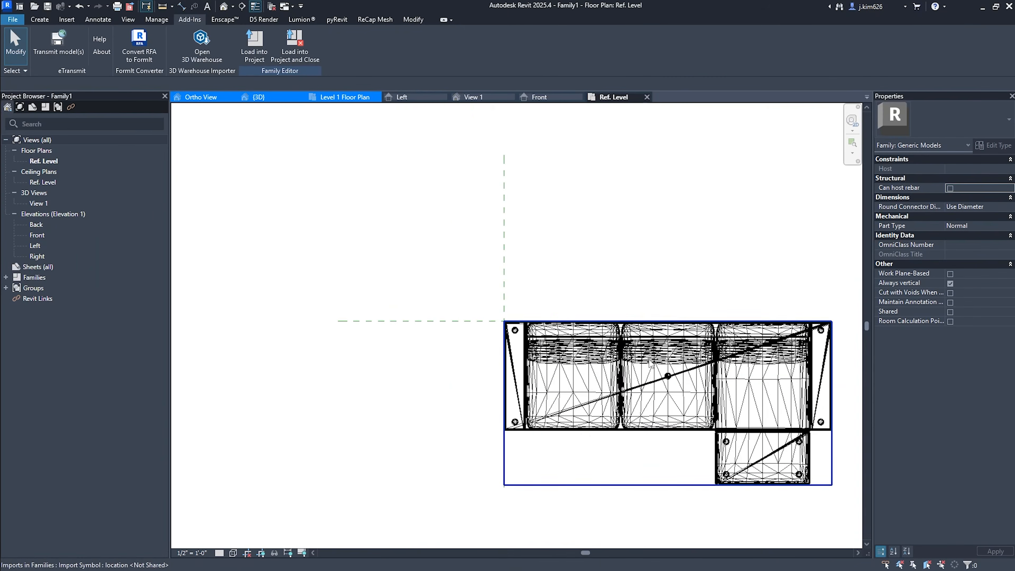
# Change the visual style of the family's Ref. Level plan to Hidden Line for the imported sofa
pyautogui.moveTo(603, 360); pyautogui.dragTo(524, 272, button='middle')
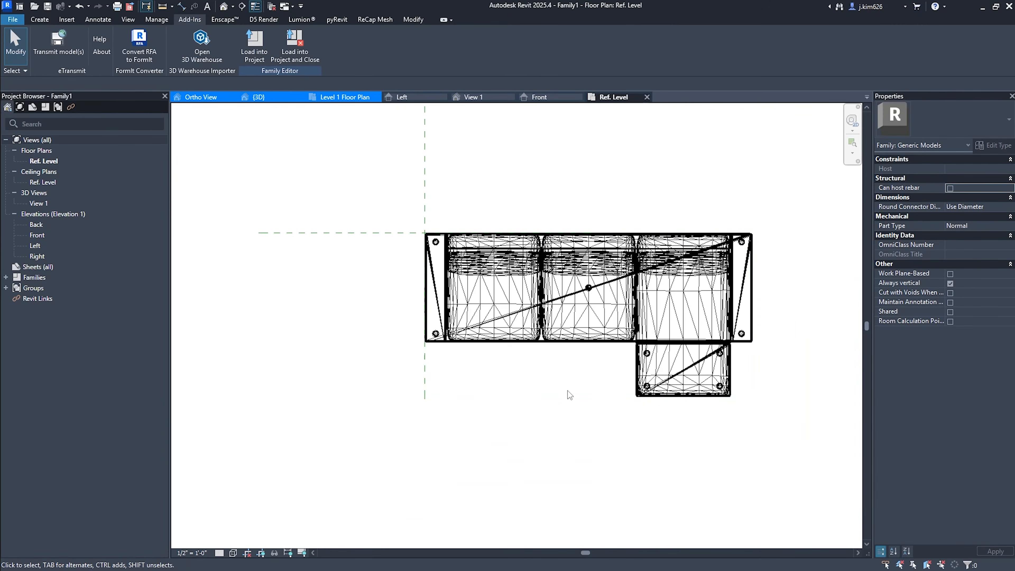
pyautogui.moveTo(627, 455); pyautogui.dragTo(626, 424, button='middle')
pyautogui.scroll(-1, 604, 315)
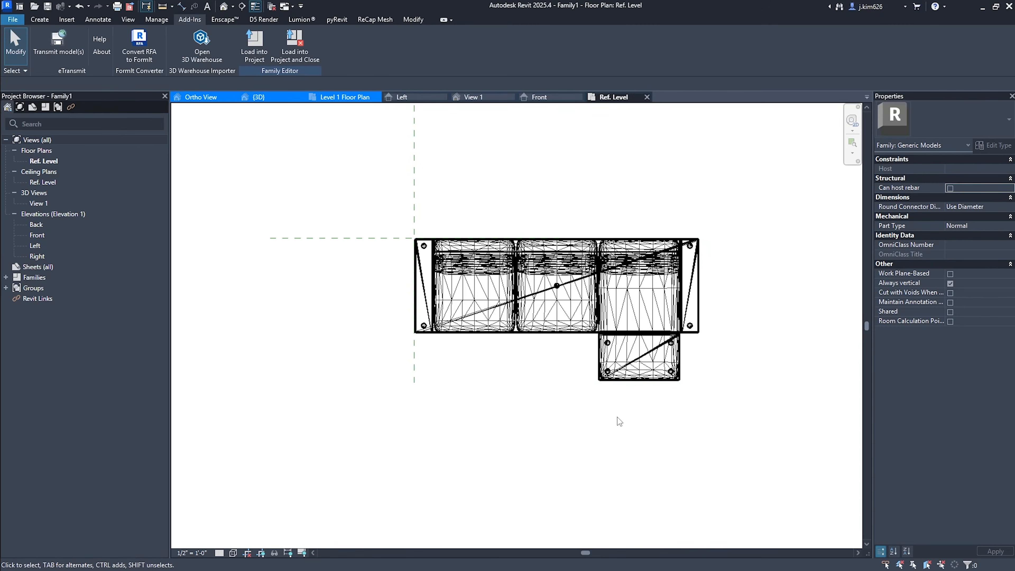
pyautogui.click(557, 293)
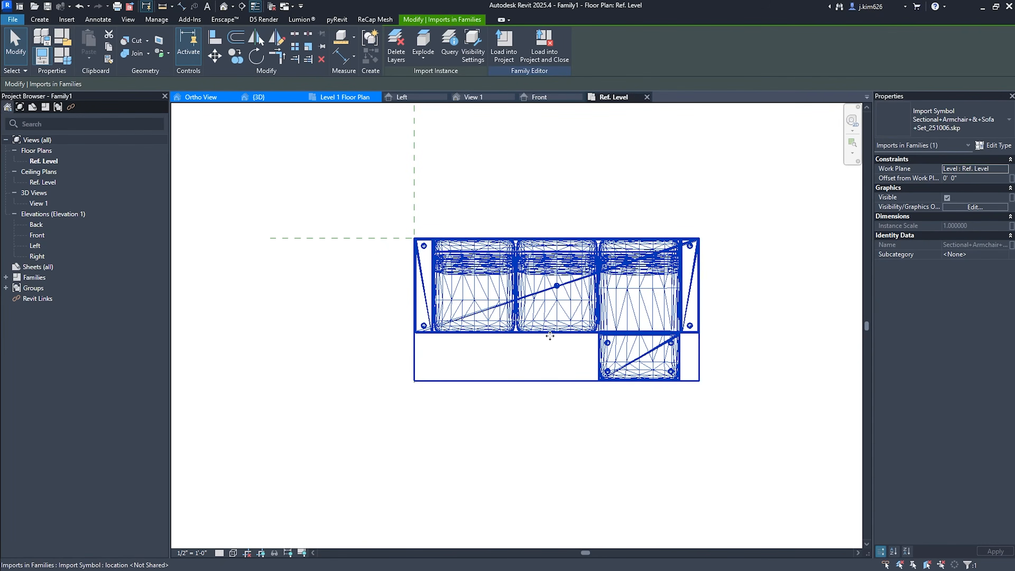
pyautogui.click(246, 517)
pyautogui.click(232, 556)
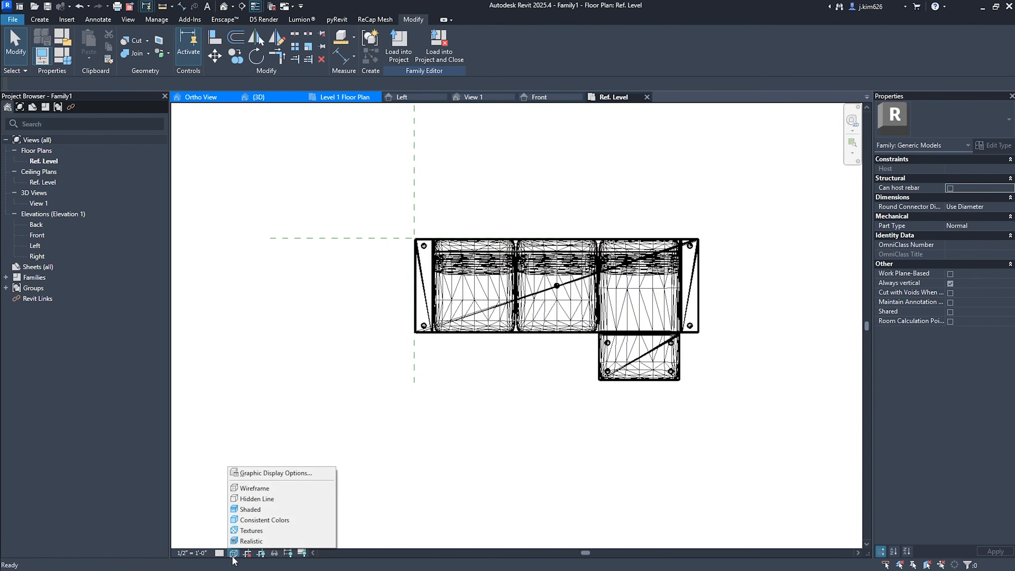
pyautogui.click(260, 499)
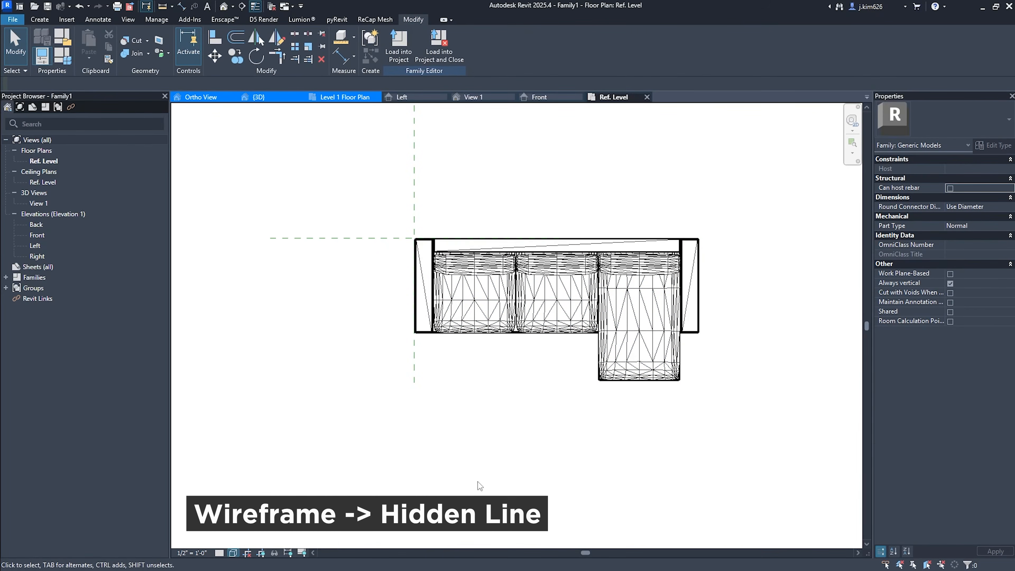
pyautogui.moveTo(713, 417); pyautogui.dragTo(679, 418, button='middle')
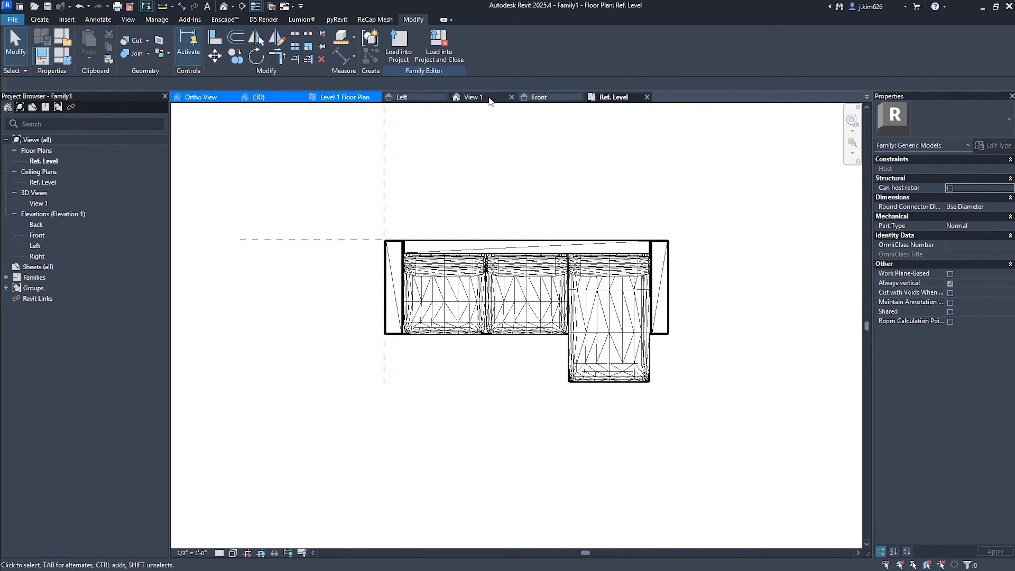
# Trace the sofa's left armrest with a symbolic-line rectangle in the Generic Models [projection] subcategory
pyautogui.click(110, 23)
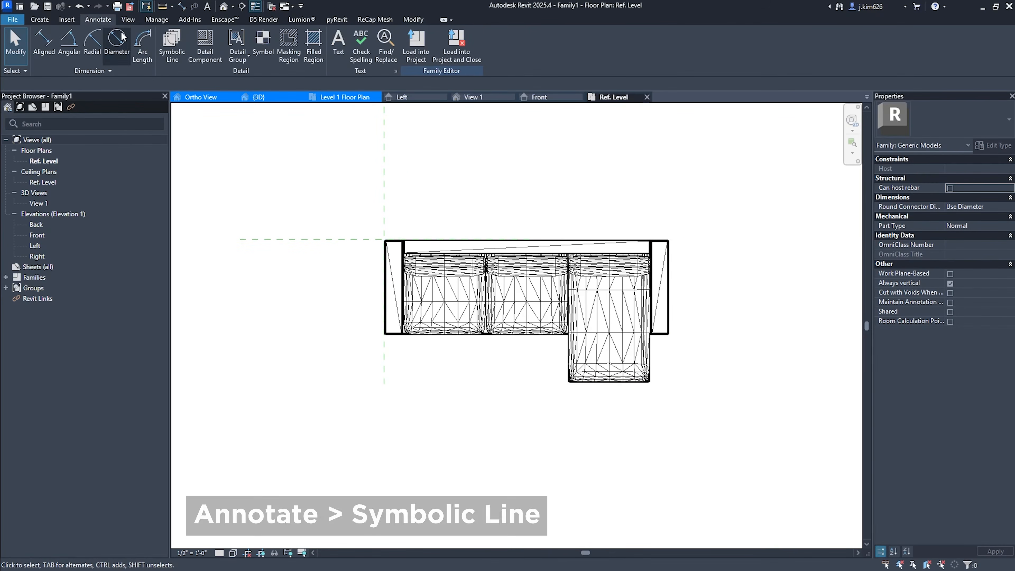
pyautogui.click(179, 41)
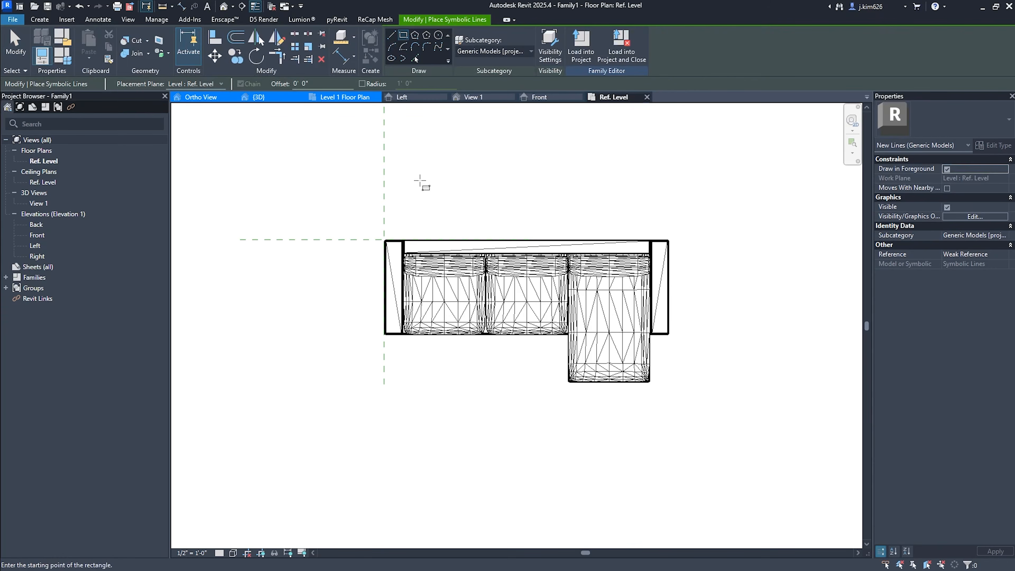
pyautogui.click(500, 52)
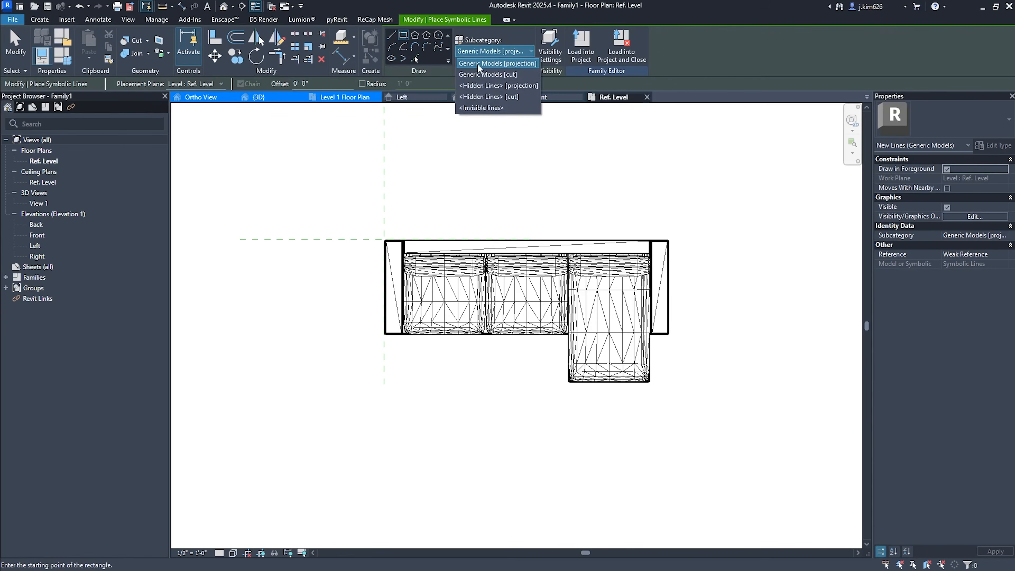
pyautogui.click(528, 63)
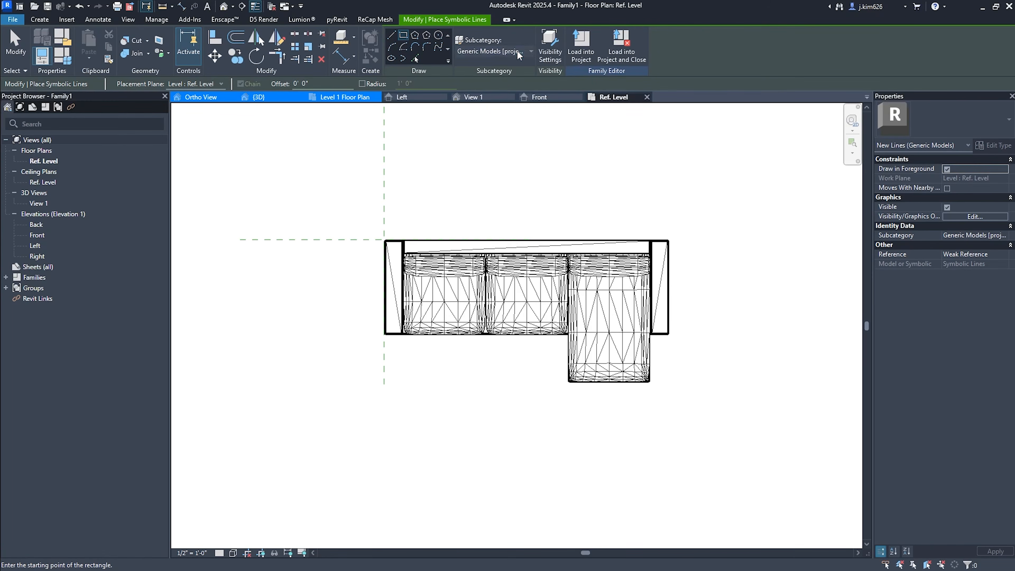
pyautogui.click(383, 240)
pyautogui.click(402, 334)
# Trace the sofa's backrest strip and right armrest with symbolic-line rectangles snapped to their corners
pyautogui.click(403, 239)
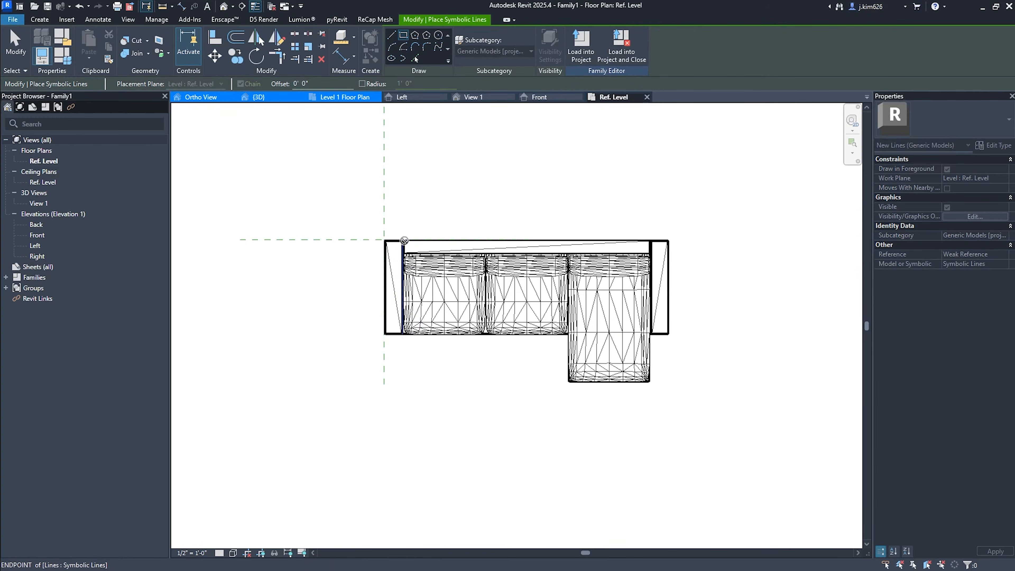
pyautogui.click(641, 253)
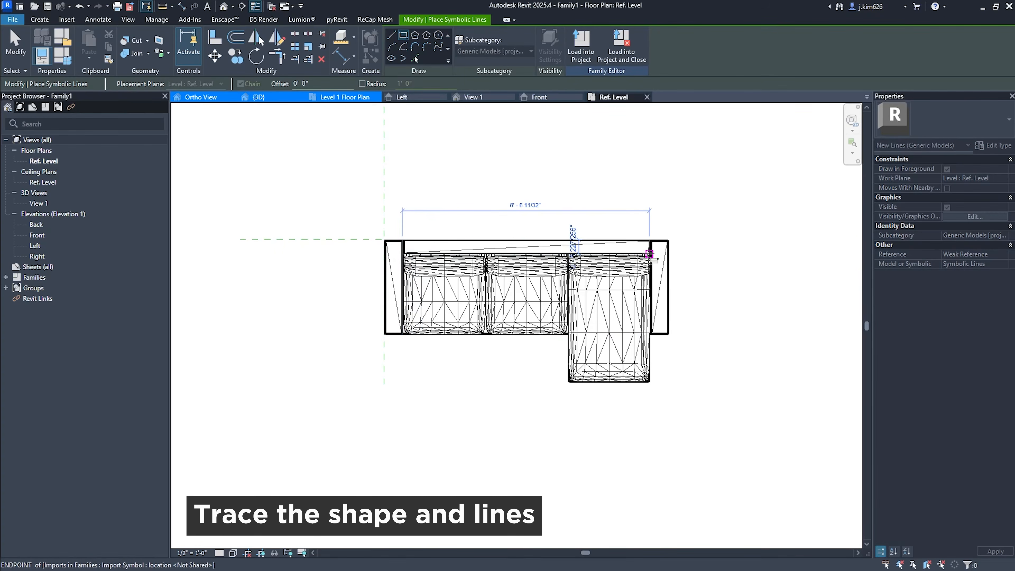
pyautogui.click(650, 240)
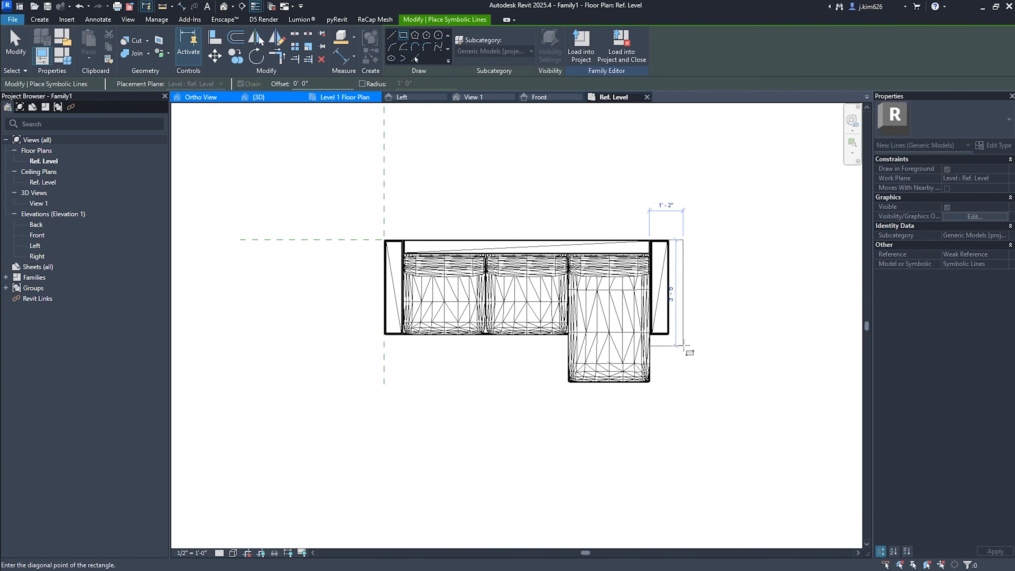
pyautogui.click(668, 334)
# Trace the sofa's two seat sections and the longer chaise section with symbolic-line rectangles snapped to their corners
pyautogui.click(404, 254)
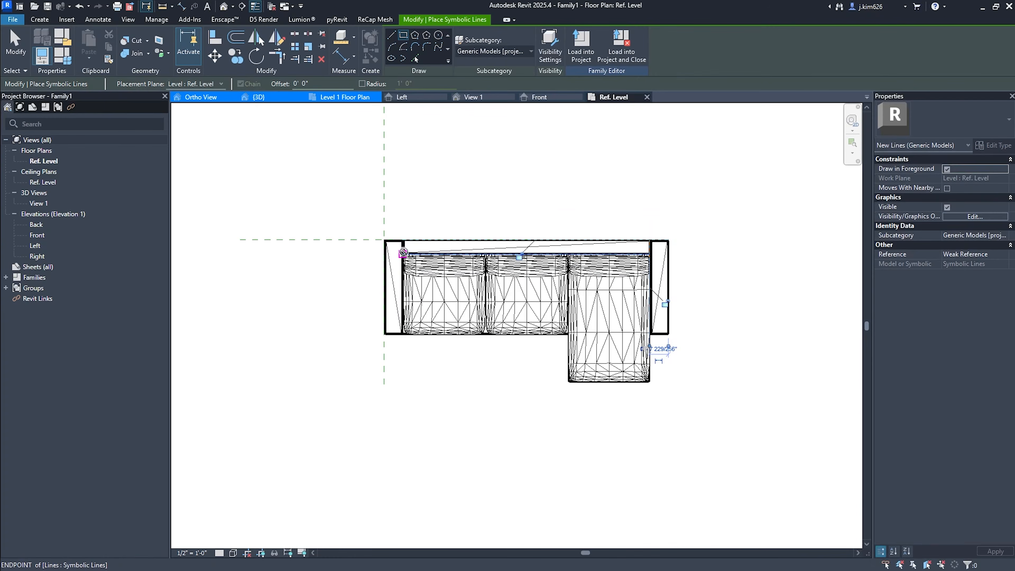
pyautogui.click(485, 335)
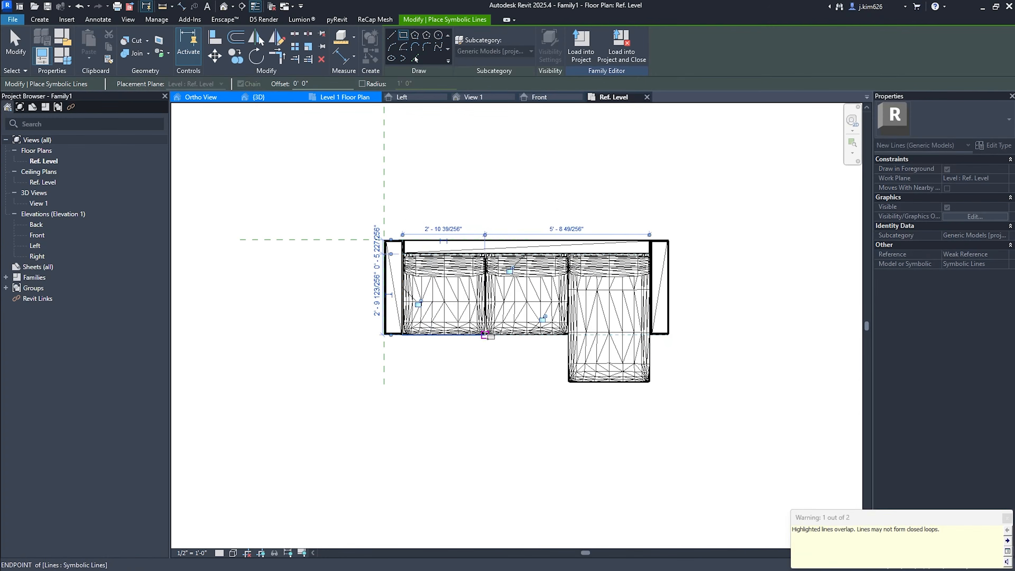
pyautogui.click(485, 254)
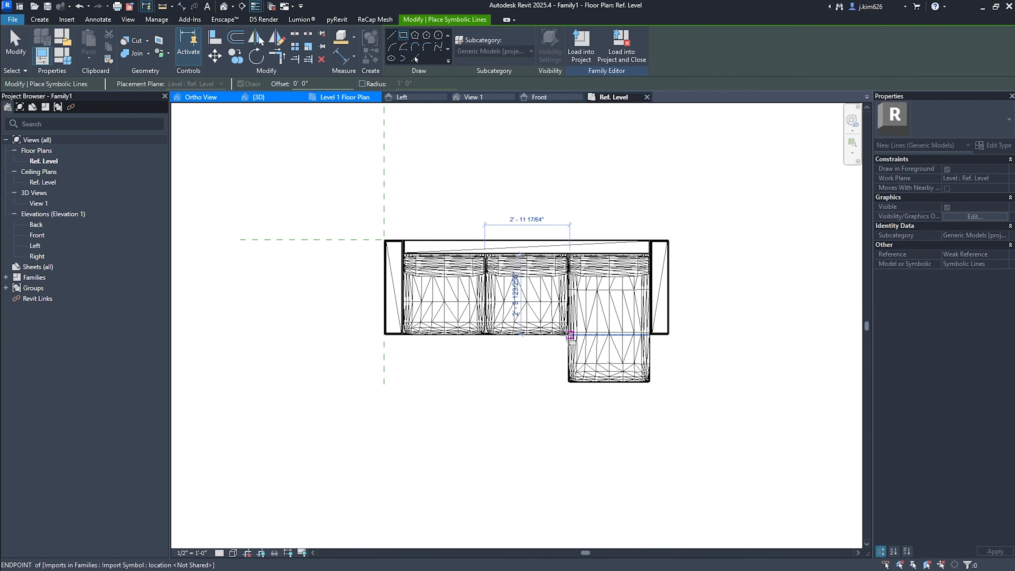
pyautogui.click(568, 336)
pyautogui.click(568, 252)
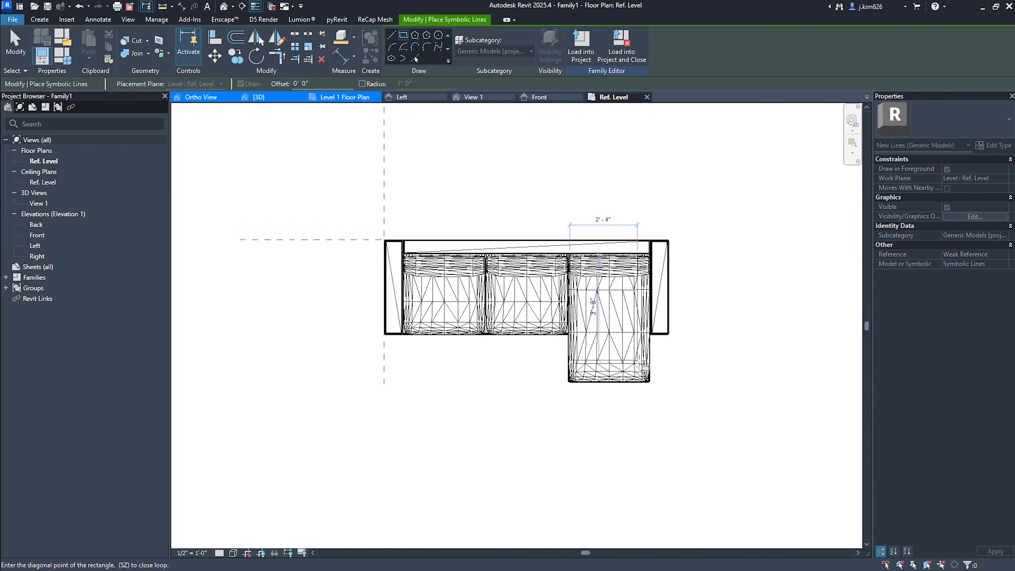
pyautogui.click(648, 382)
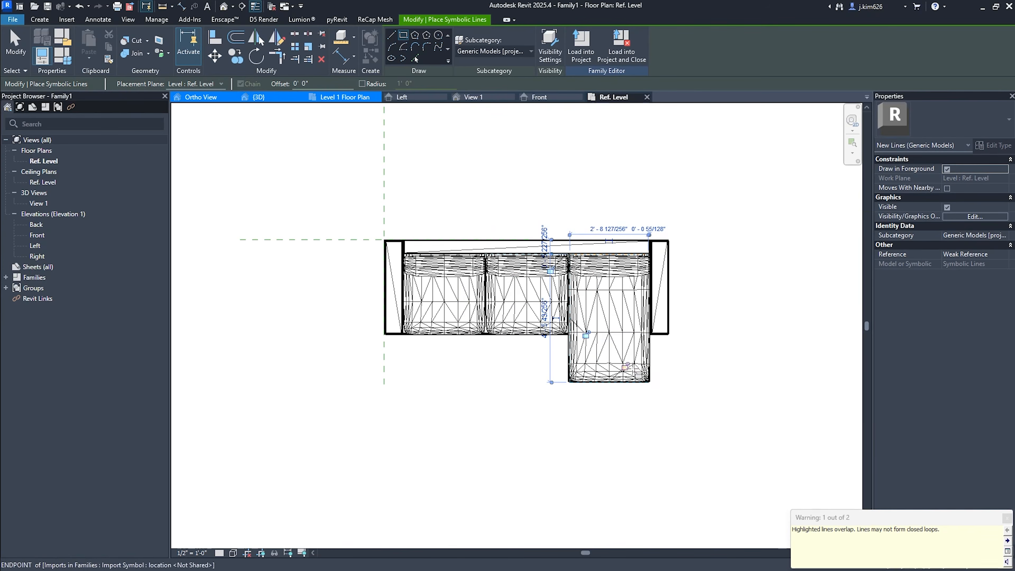
pyautogui.press('Escape')
pyautogui.press('Escape')
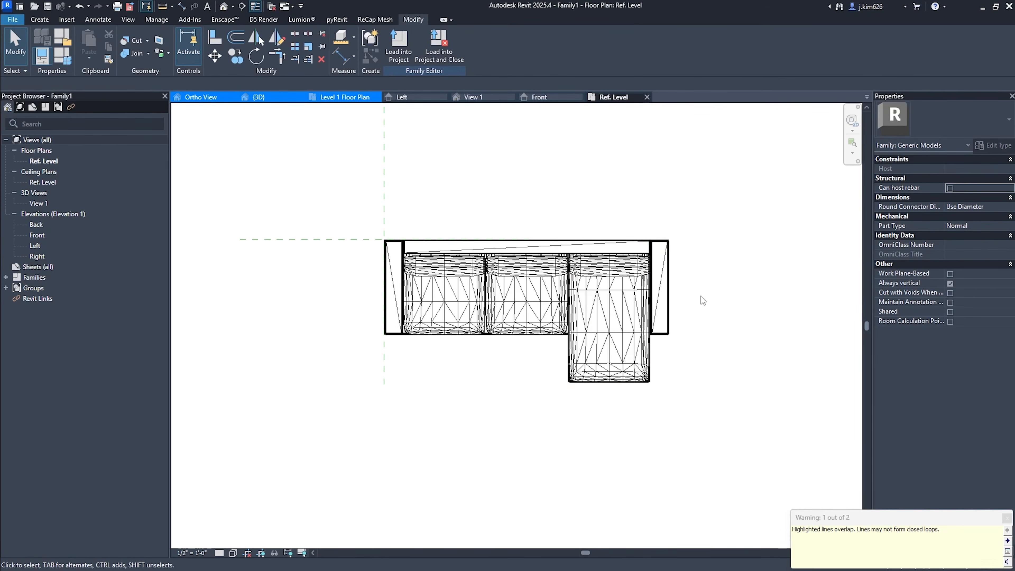
# Turn off the Plan/RCP display for the imported sofa in its Family Element Visibility Settings
pyautogui.click(615, 273)
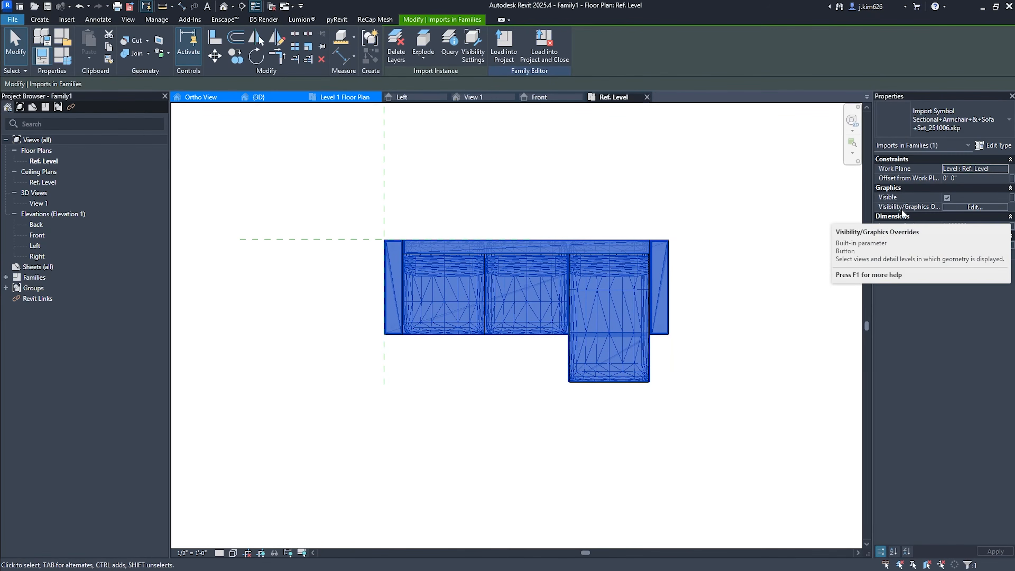
pyautogui.click(956, 208)
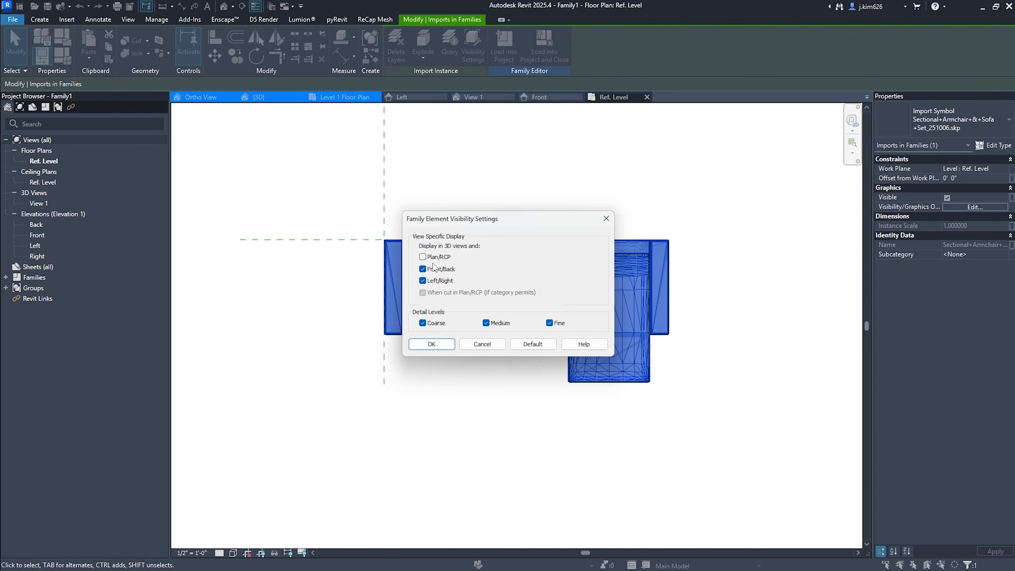
pyautogui.click(440, 345)
pyautogui.click(675, 402)
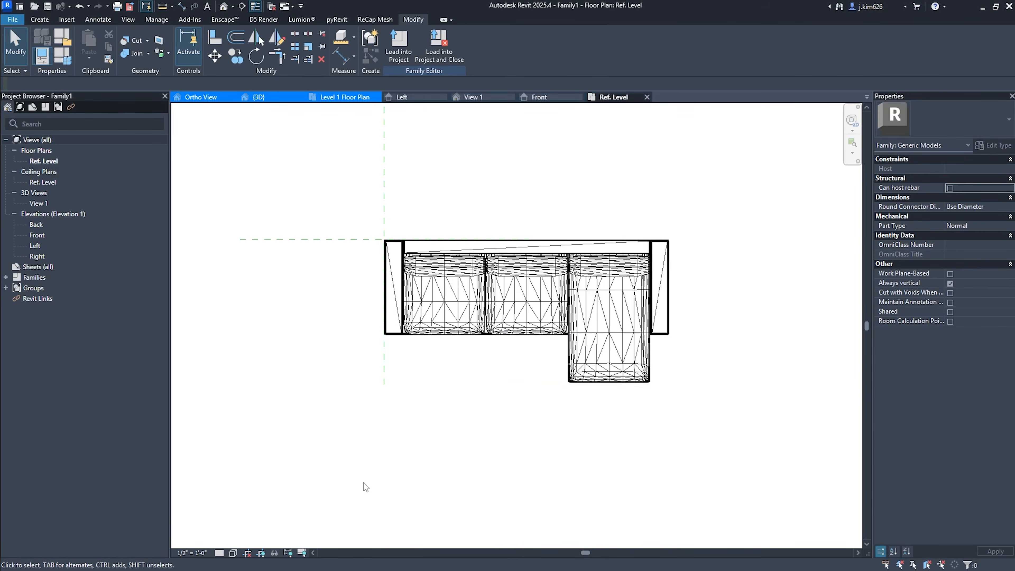
# Turn Preview Visibility on in the family's Ref. Level plan to check the sofa's symbolic lines
pyautogui.click(307, 553)
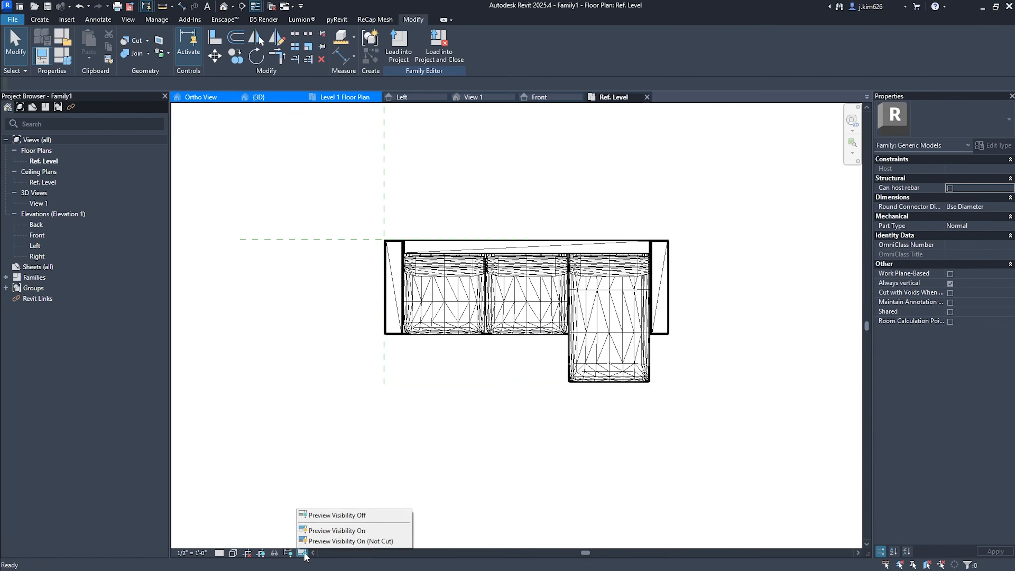
pyautogui.click(327, 531)
pyautogui.scroll(3, 562, 384)
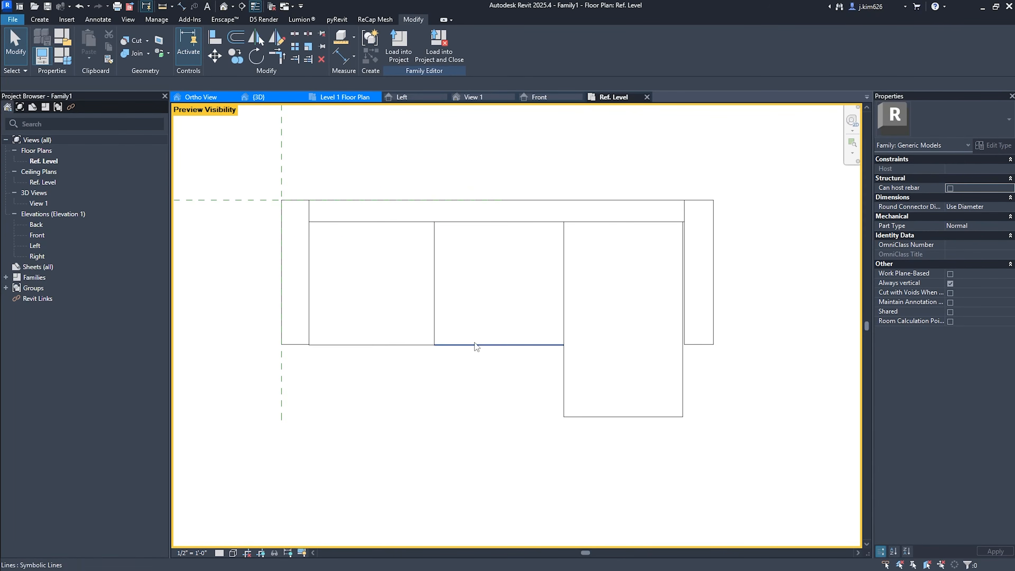
# Move the chaise's right symbolic line onto the inner edge of the right armrest
pyautogui.click(684, 361)
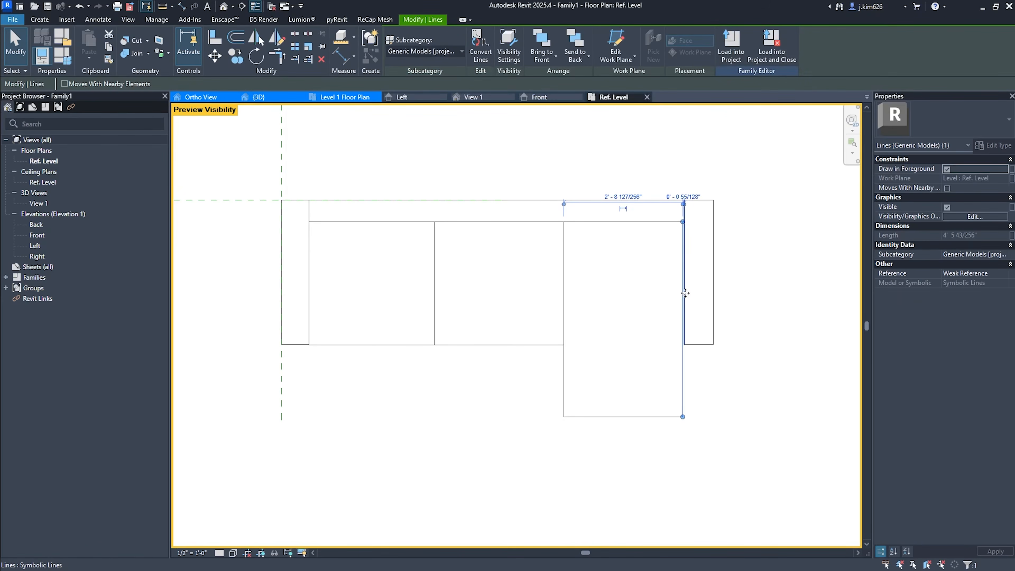
pyautogui.scroll(2, 686, 352)
pyautogui.scroll(-2, 701, 354)
pyautogui.moveTo(697, 375); pyautogui.dragTo(694, 377)
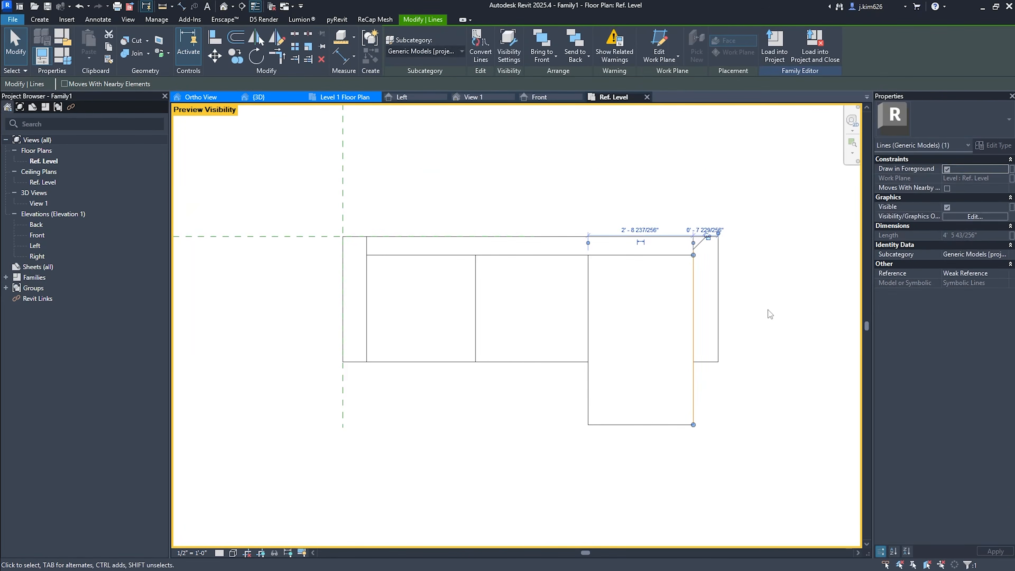
pyautogui.click(750, 397)
pyautogui.moveTo(778, 395); pyautogui.dragTo(754, 401, button='middle')
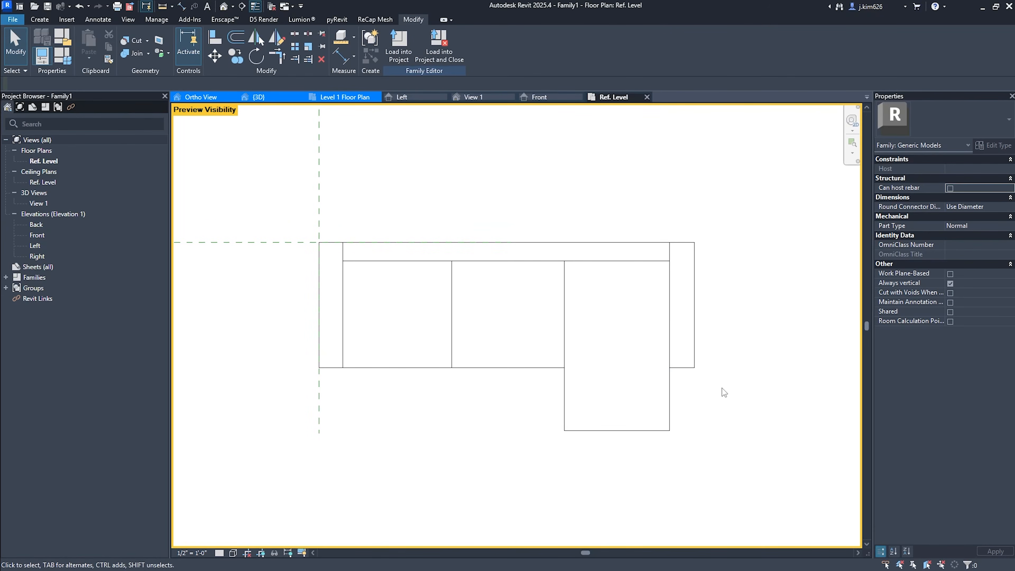
# Load the sofa family into the townhouse project without saving it and place one instance in the empty left unit on Level 1
pyautogui.click(447, 52)
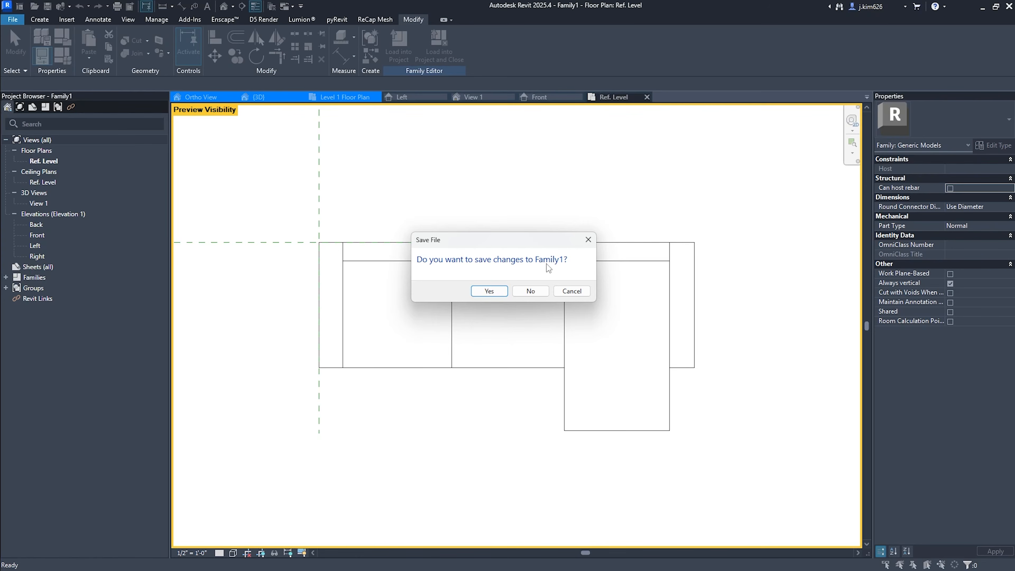
pyautogui.click(536, 292)
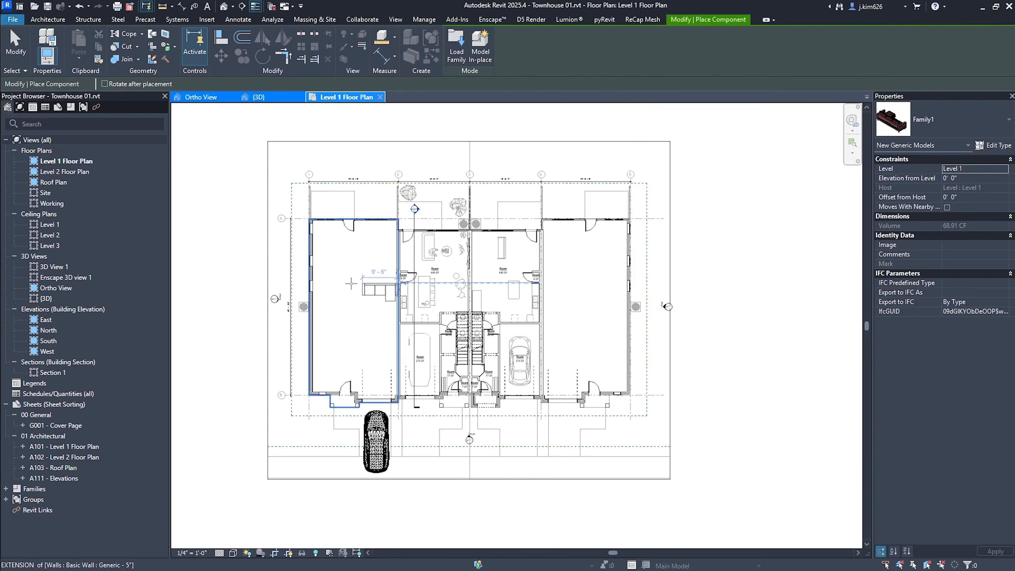
pyautogui.scroll(5, 366, 248)
pyautogui.scroll(1, 405, 217)
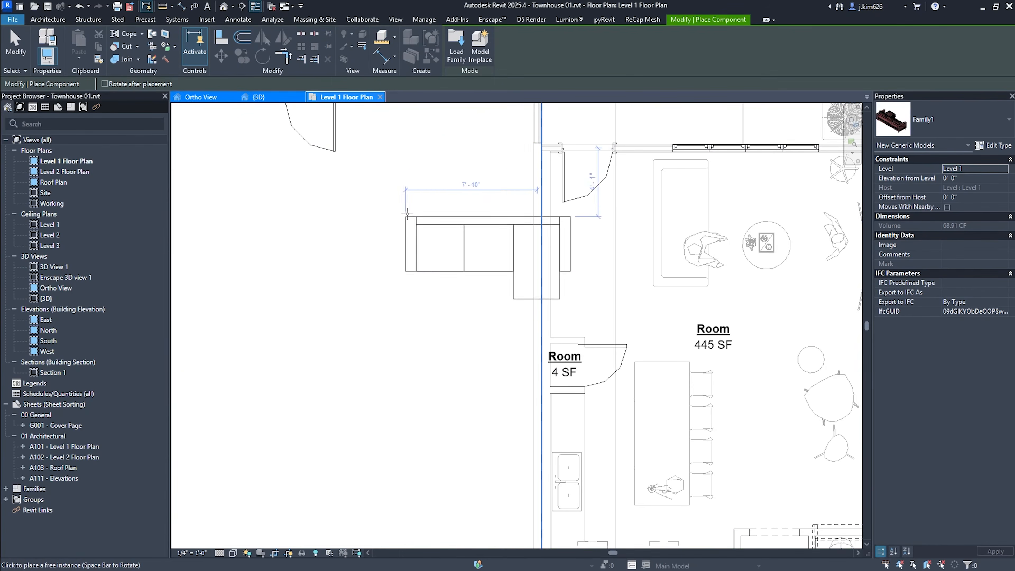
pyautogui.click(338, 171)
pyautogui.press('Escape')
pyautogui.press('Escape')
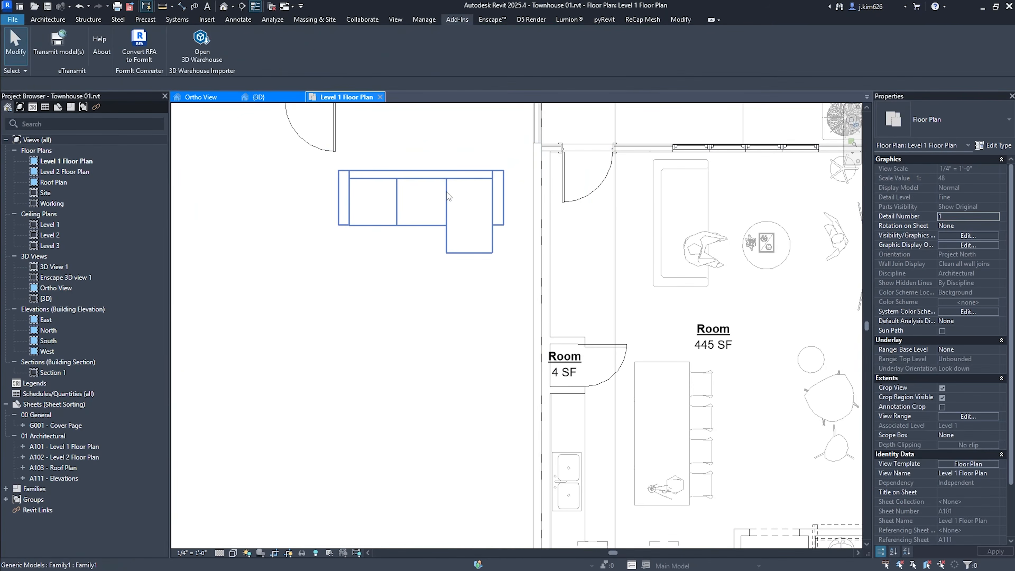
# Move the sofa close to the upper wall, into the right corner of the left unit's room
pyautogui.click(447, 191)
pyautogui.click(451, 295)
pyautogui.moveTo(451, 295); pyautogui.dragTo(540, 326, button='middle')
pyautogui.click(530, 230)
pyautogui.click(544, 306)
pyautogui.moveTo(544, 305); pyautogui.dragTo(563, 387, button='middle')
pyautogui.click(563, 358)
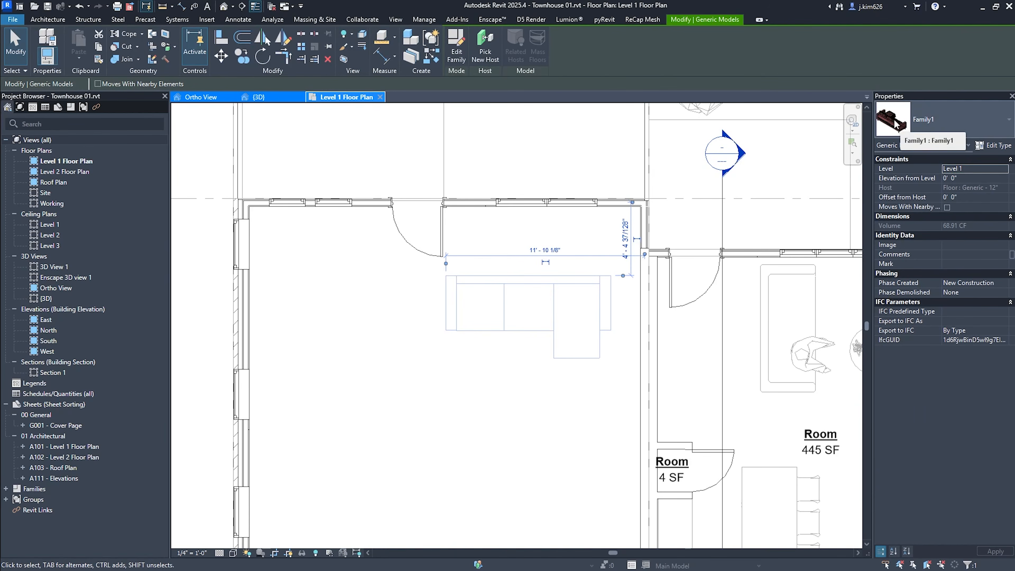
pyautogui.click(616, 334)
pyautogui.click(613, 324)
pyautogui.scroll(3, 607, 330)
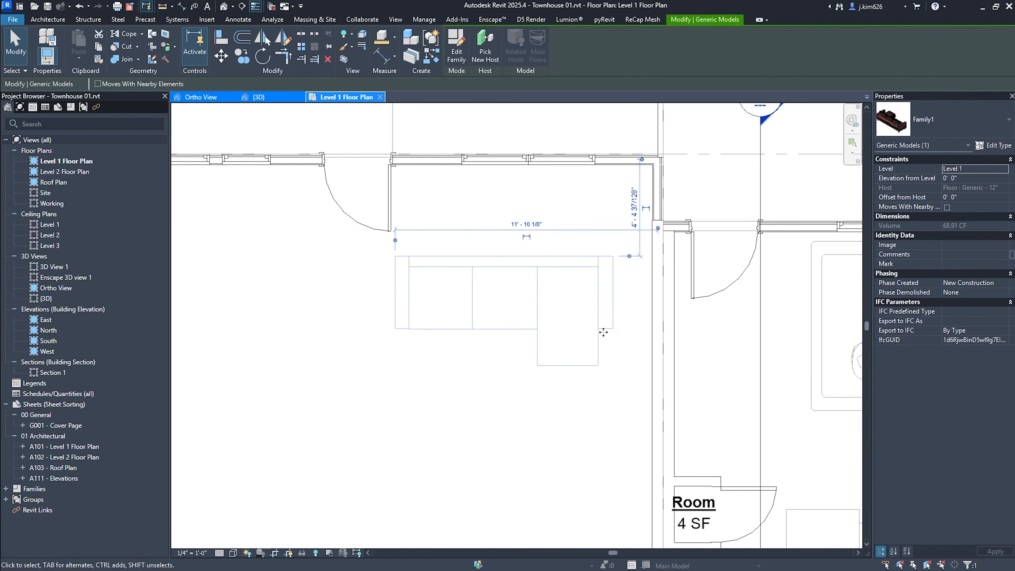
pyautogui.moveTo(596, 294); pyautogui.dragTo(620, 221)
pyautogui.moveTo(625, 356); pyautogui.dragTo(606, 372, button='middle')
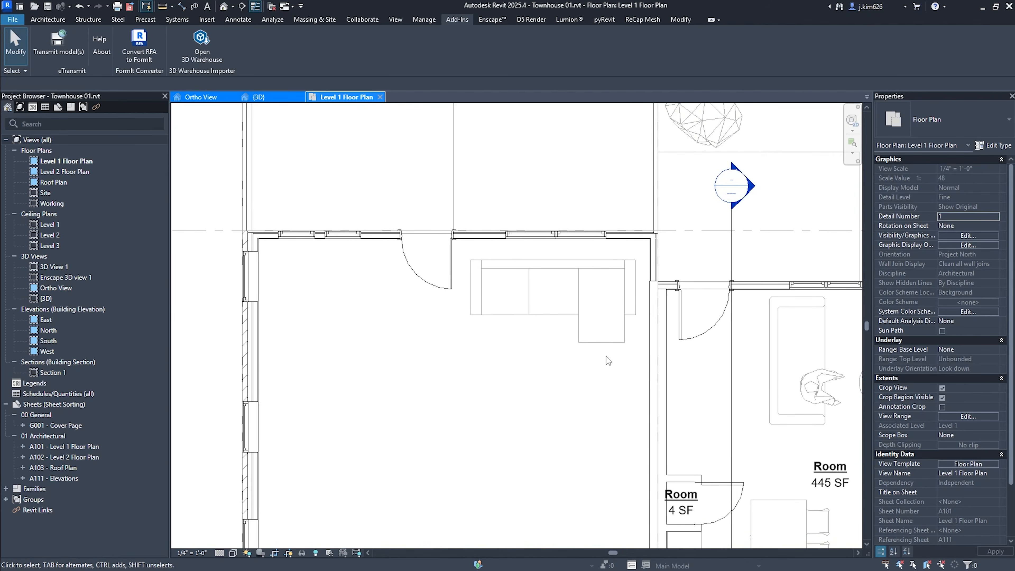
# Examine the placed sofa's simplified linework in the Level 1 floor plan
pyautogui.scroll(2, 612, 380)
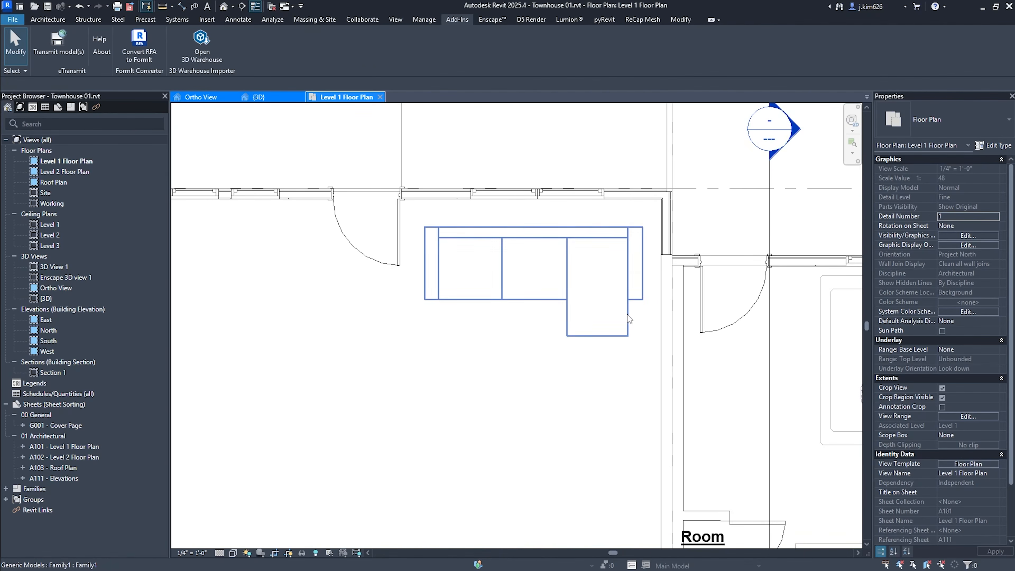
pyautogui.click(610, 303)
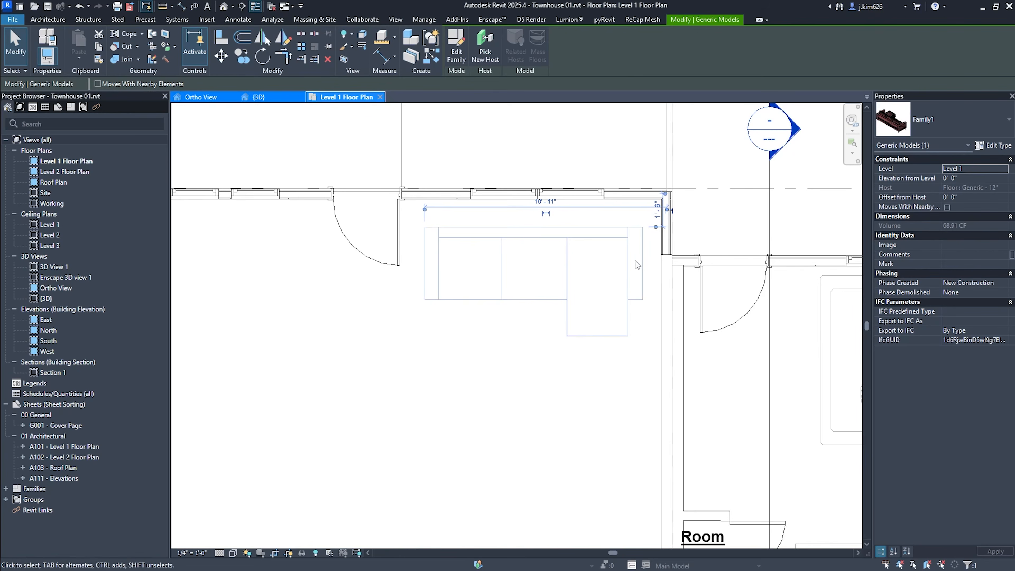
pyautogui.scroll(-3, 563, 321)
pyautogui.moveTo(566, 332); pyautogui.dragTo(524, 205, button='middle')
pyautogui.scroll(-1, 452, 280)
pyautogui.scroll(2, 467, 216)
pyautogui.scroll(2, 470, 177)
pyautogui.moveTo(470, 177); pyautogui.dragTo(530, 273, button='middle')
pyautogui.press('Escape')
pyautogui.click(504, 238)
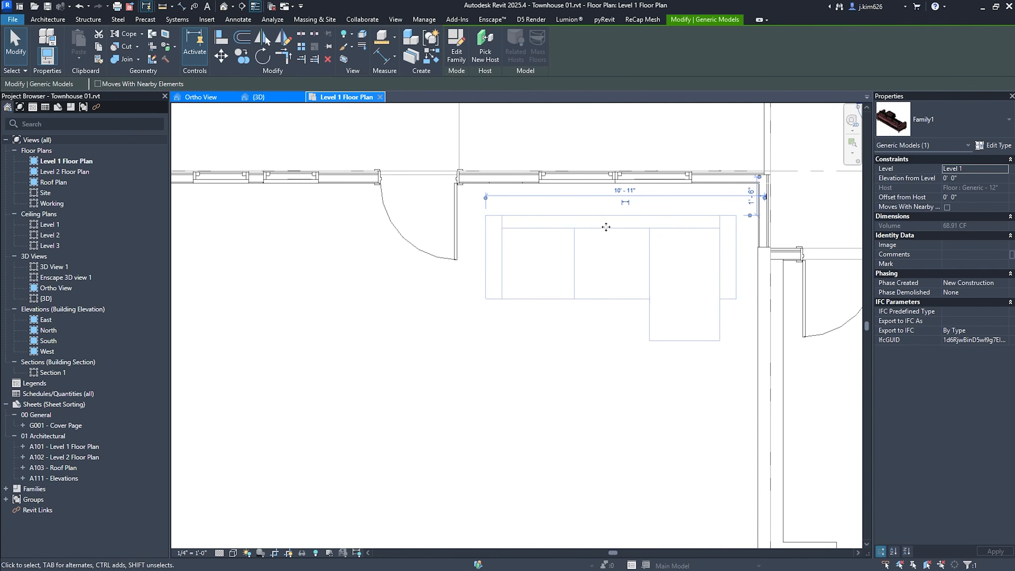
pyautogui.click(666, 417)
pyautogui.moveTo(637, 253); pyautogui.dragTo(608, 259, button='middle')
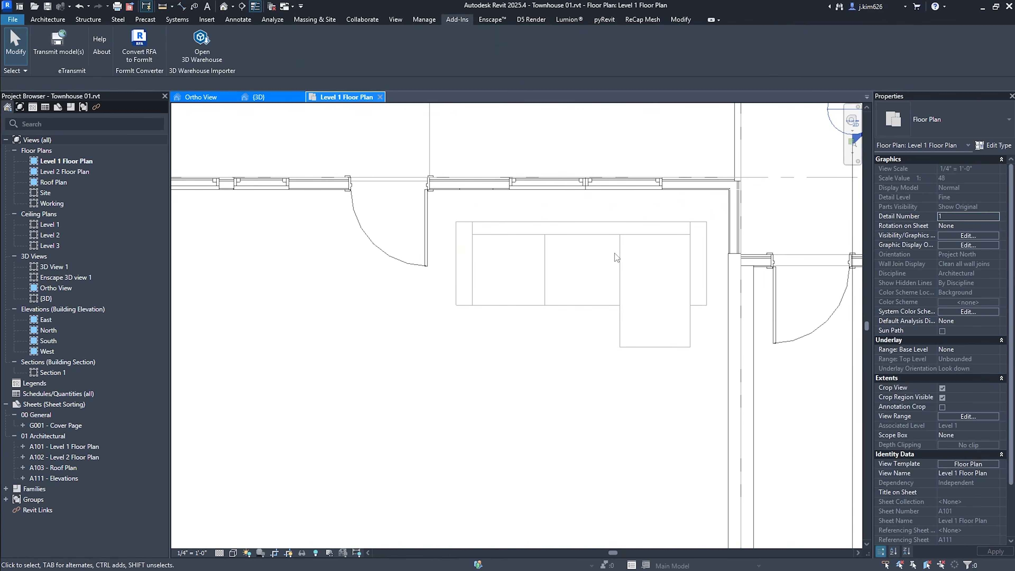
pyautogui.click(621, 270)
pyautogui.click(593, 321)
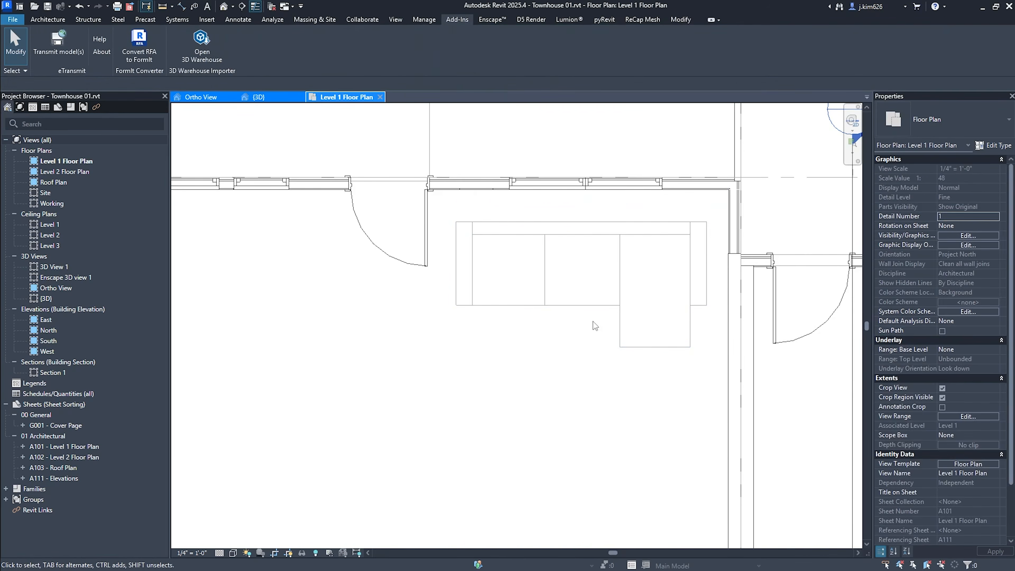
# Move the sofa to the middle of the left unit's room and rotate it through a full turn in four increments
pyautogui.click(619, 278)
pyautogui.scroll(-2, 610, 285)
pyautogui.moveTo(606, 272); pyautogui.dragTo(605, 203, button='middle')
pyautogui.moveTo(607, 206); pyautogui.dragTo(489, 340)
pyautogui.press('space')
pyautogui.press('space')
pyautogui.press('space')
pyautogui.press('space')
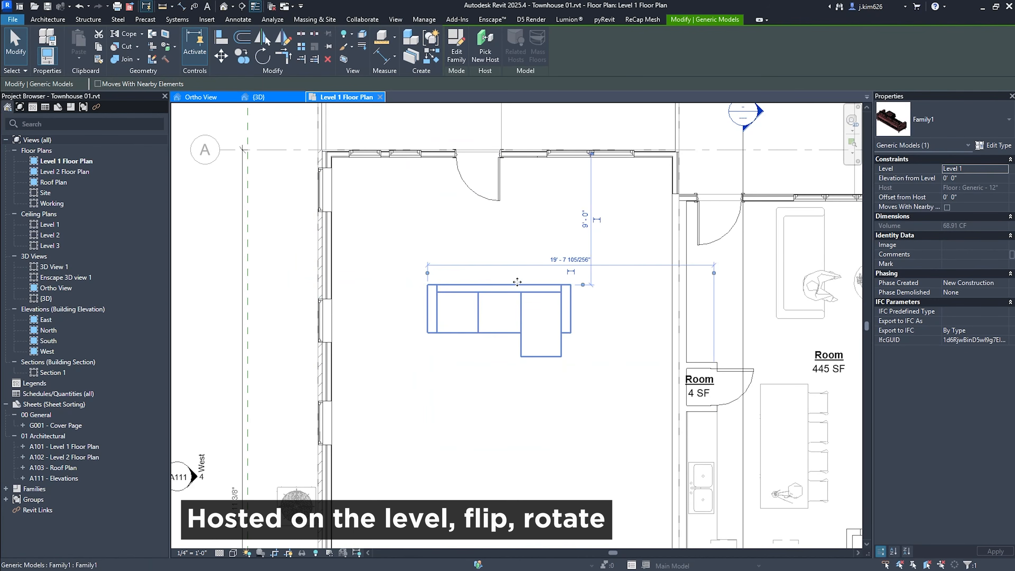
pyautogui.scroll(3, 533, 362)
pyautogui.click(536, 360)
pyautogui.scroll(-2, 538, 357)
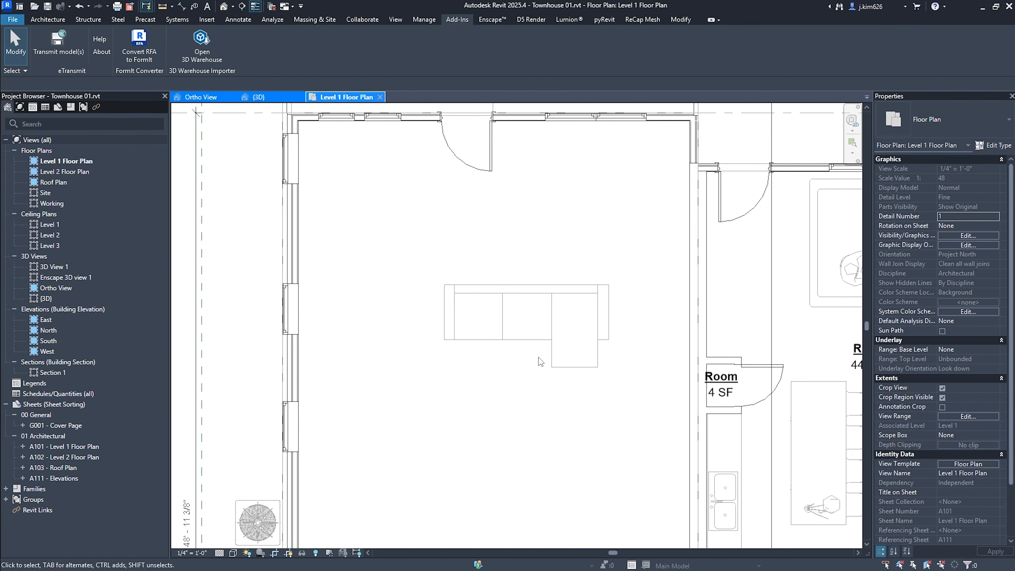
pyautogui.scroll(-2, 538, 357)
# Open the {3D} view and inspect the placed sofa up close
pyautogui.click(260, 98)
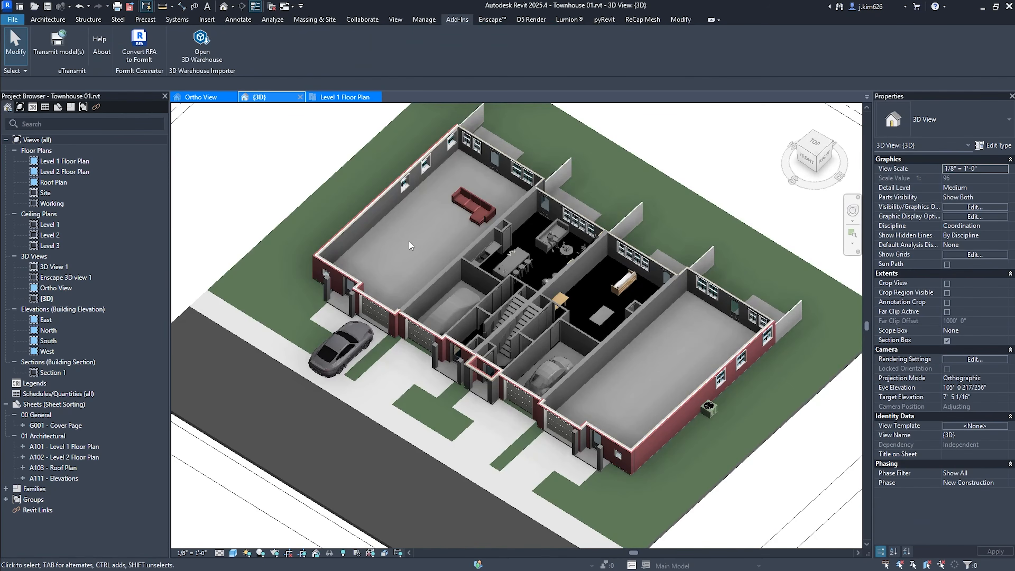
pyautogui.scroll(6, 458, 190)
pyautogui.moveTo(335, 276); pyautogui.dragTo(324, 288, button='middle')
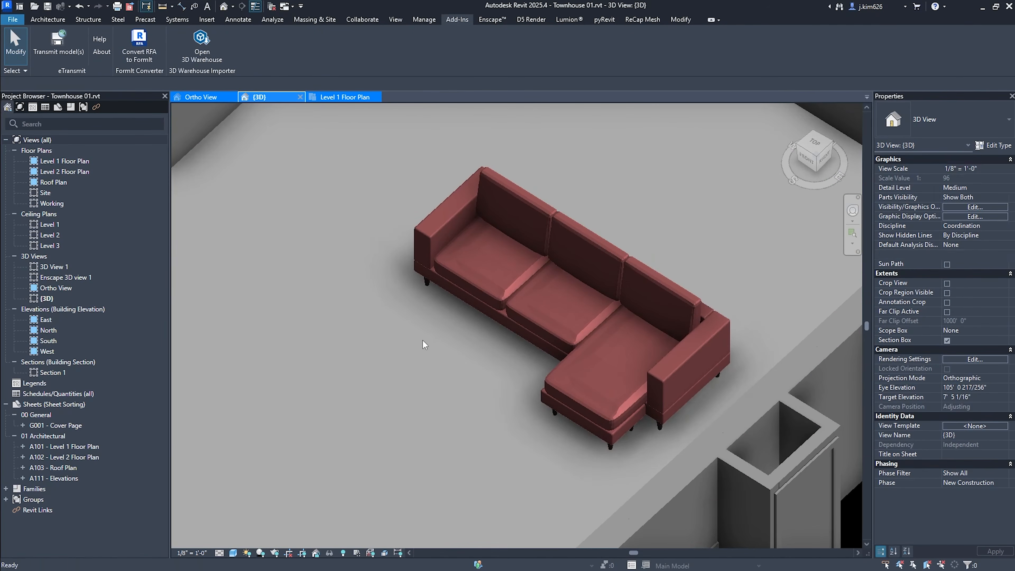